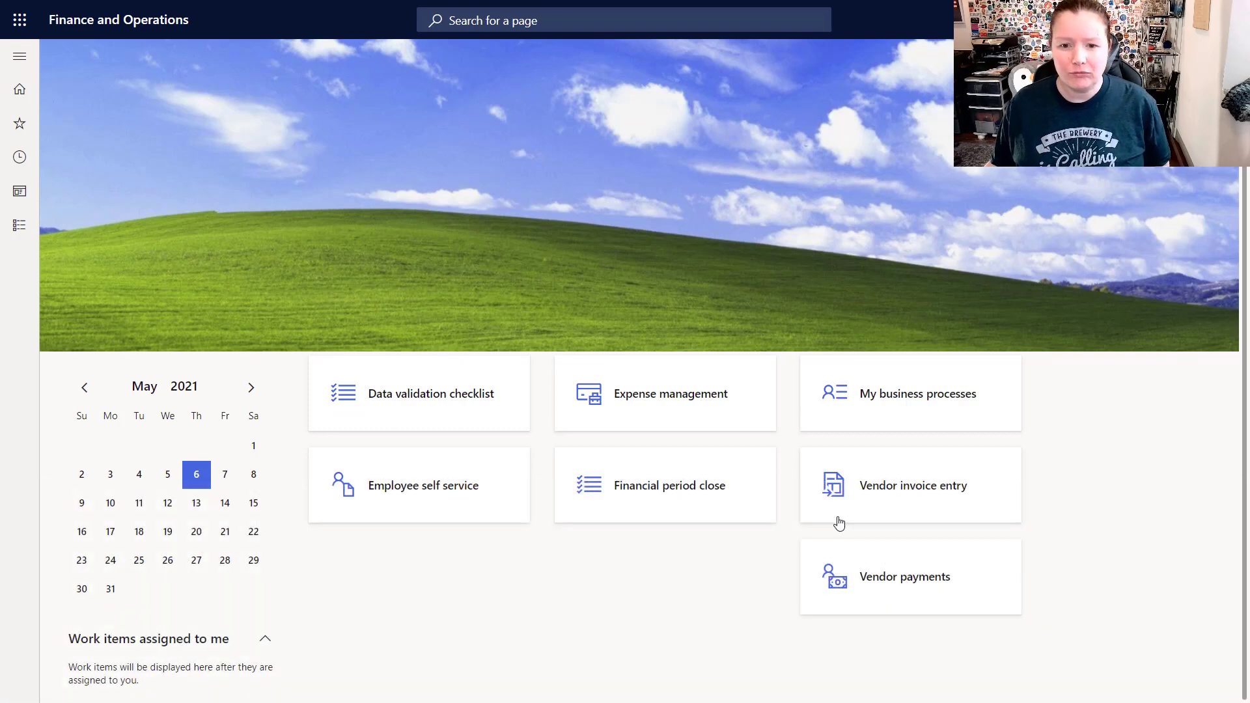
Start a new vendor invoice from the Vendor invoice entry workspace
left_click(875, 520)
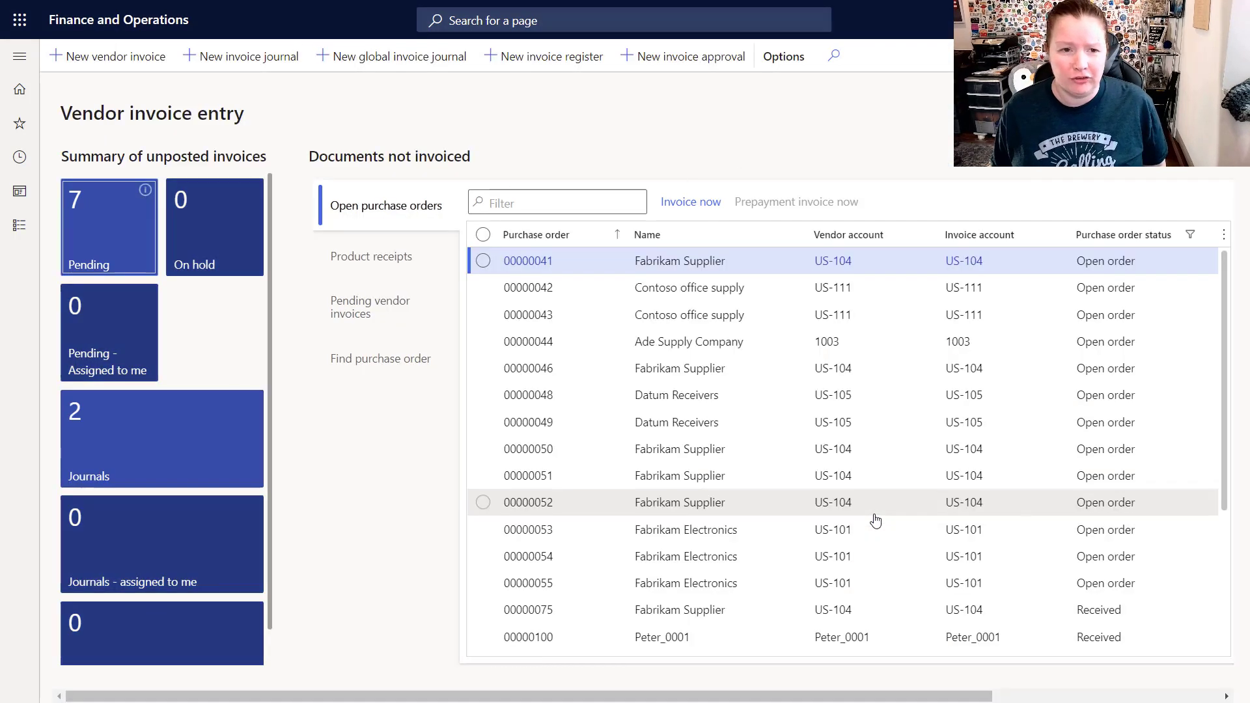
left_click(110, 69)
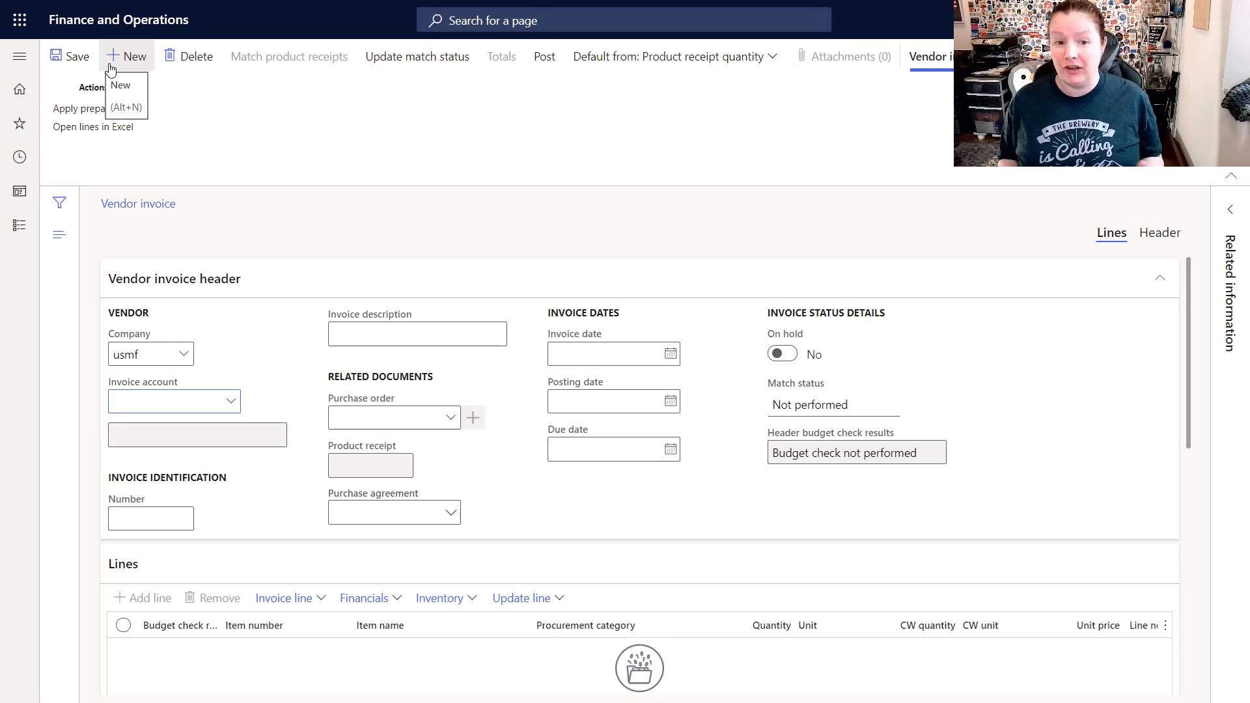
left_click(123, 405)
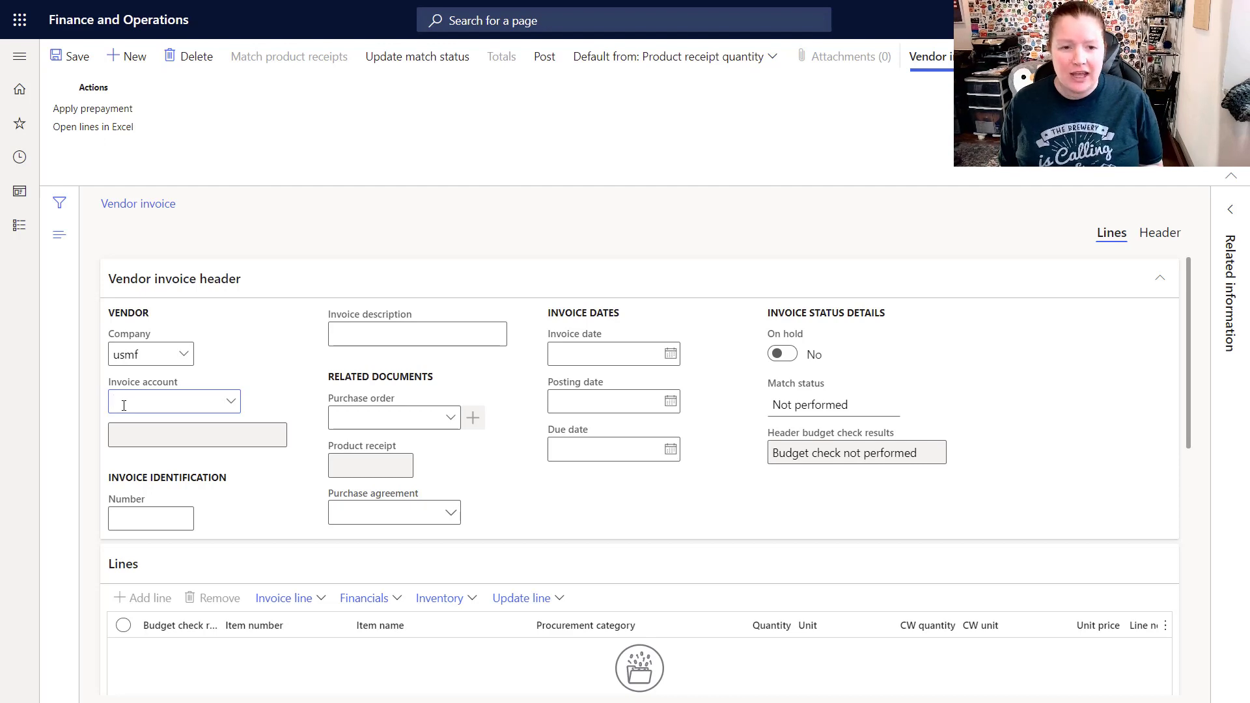
key("Tab")
left_click(123, 405)
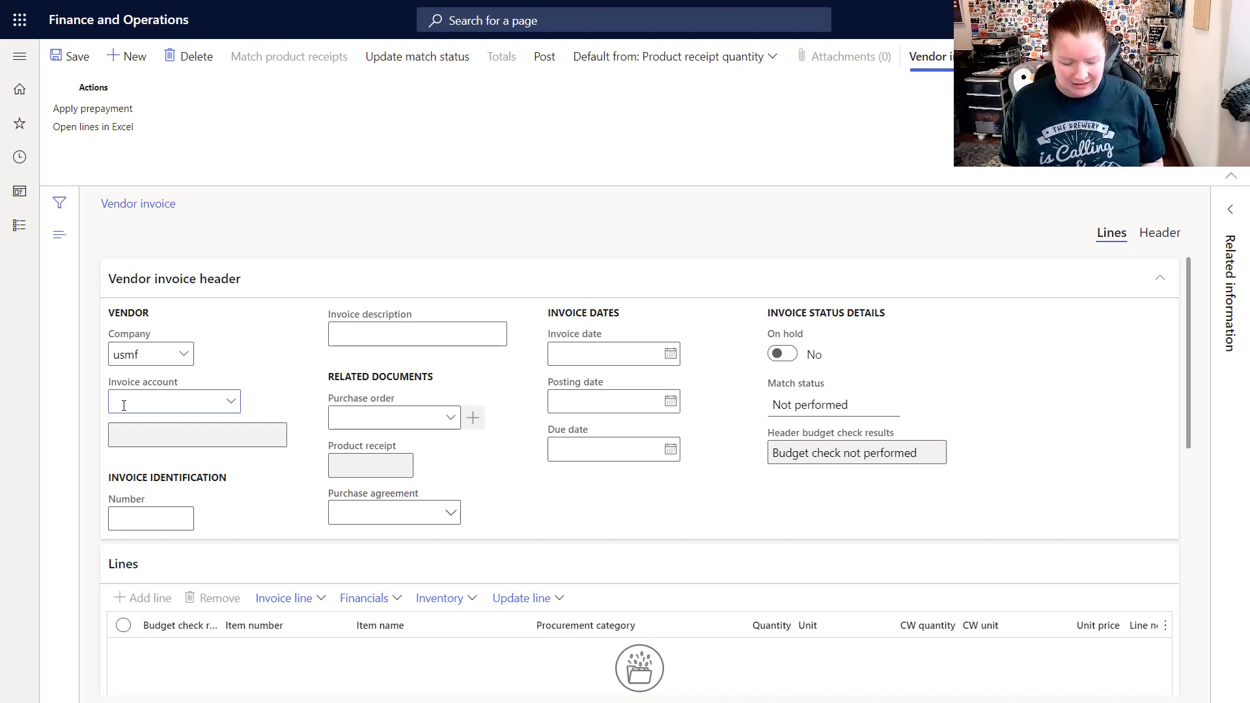
key("Tab")
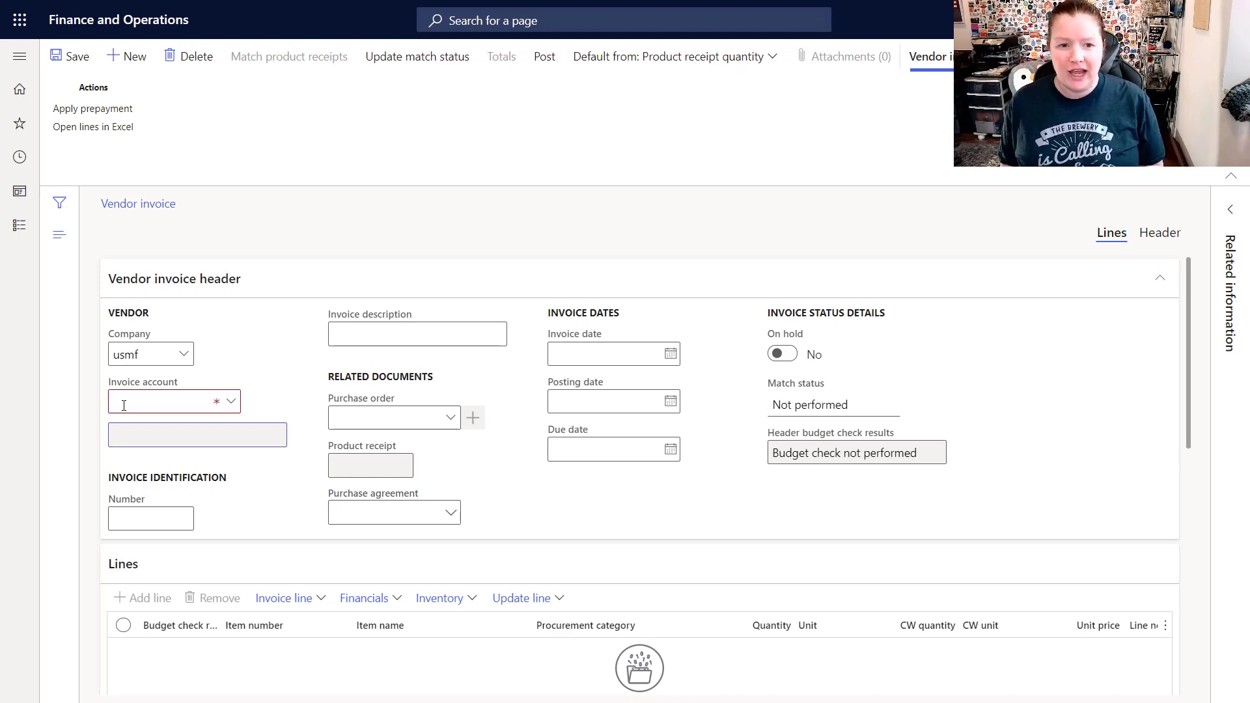
key("Tab")
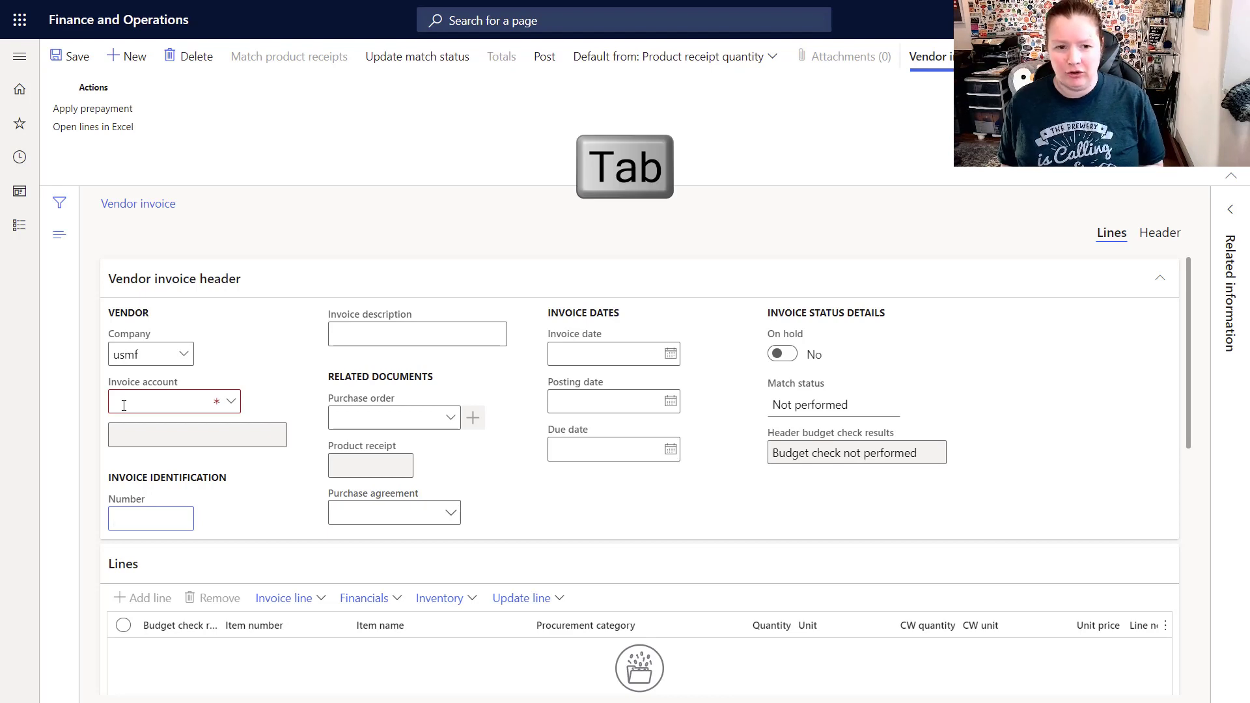
key("Tab")
key("Tab")
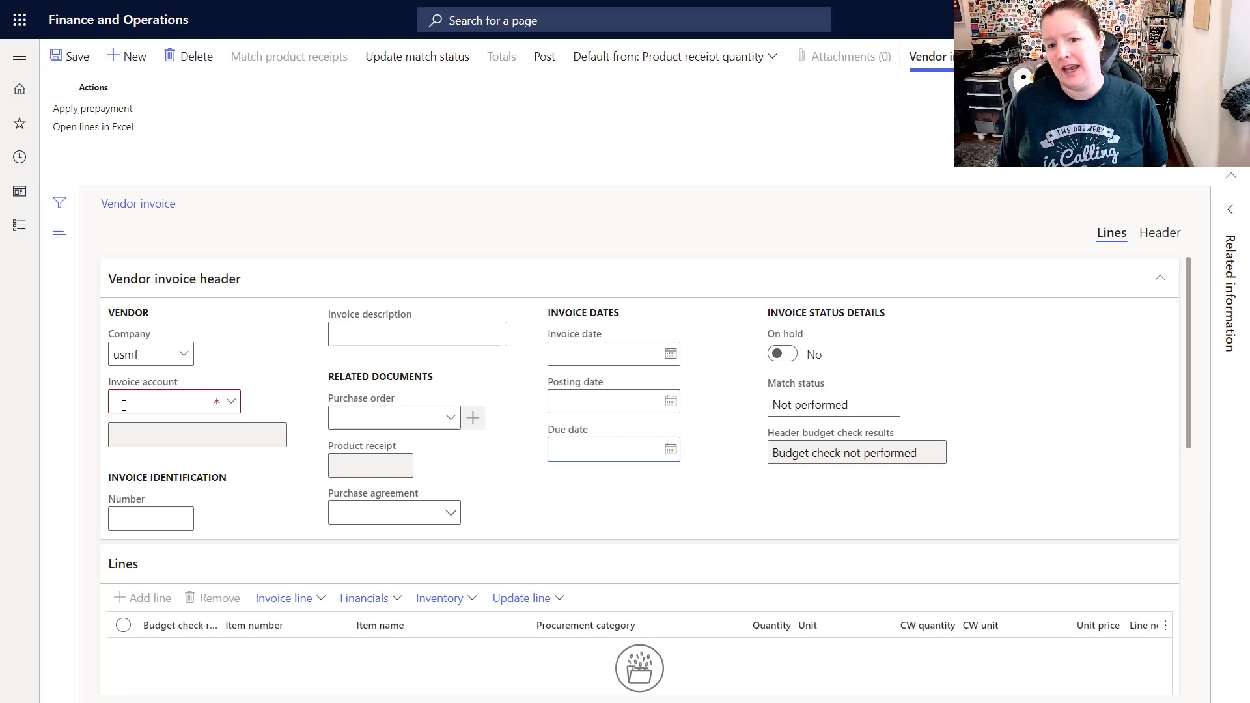
key("Tab")
key("Tab")
key("Tab")
key("Tab")
key("Tab")
key("Tab")
key("Tab")
key("Tab")
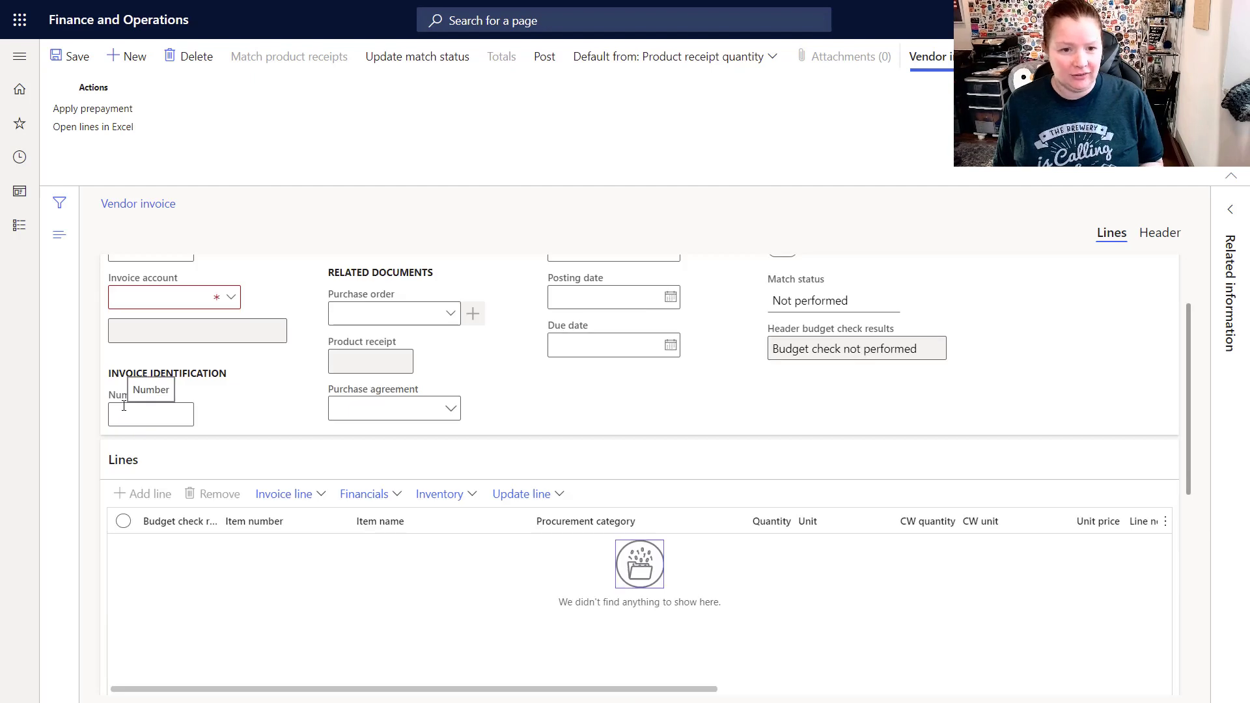
scroll(124, 406, "up", 2)
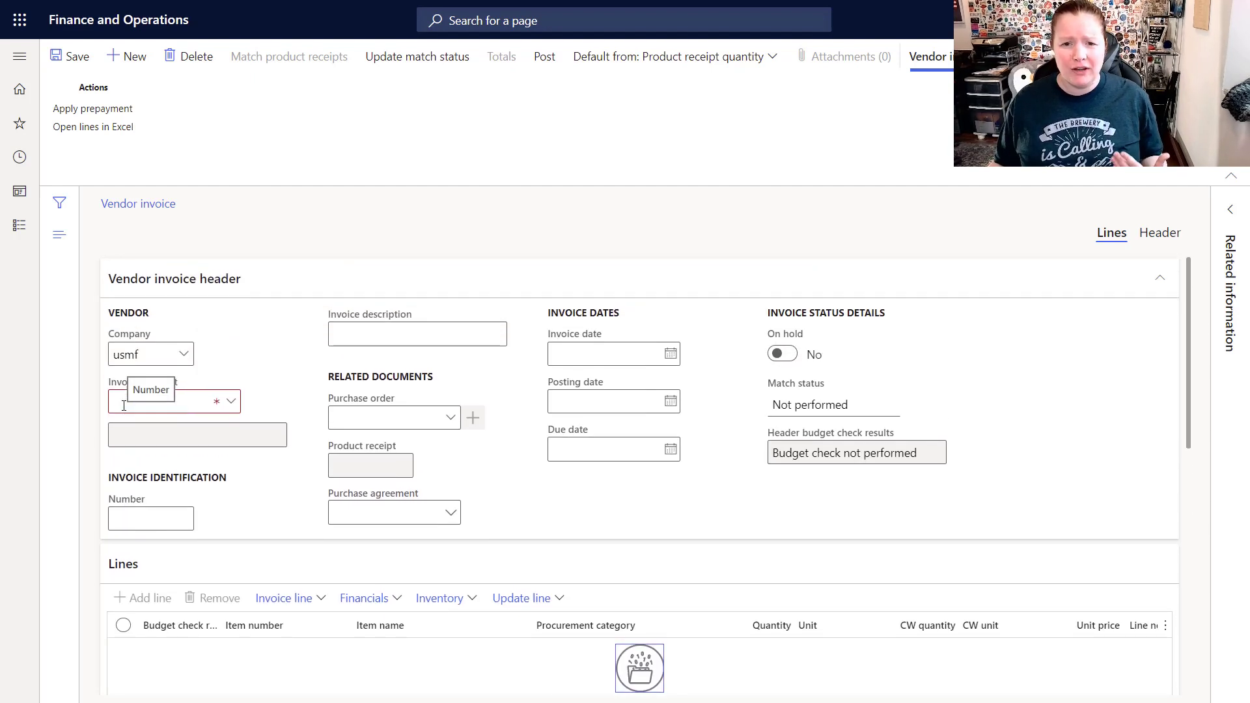
scroll(128, 424, "down", 2)
key("shift+Tab")
key("shift+Tab")
key("shift+Tab")
key("shift+Tab")
key("shift+Tab")
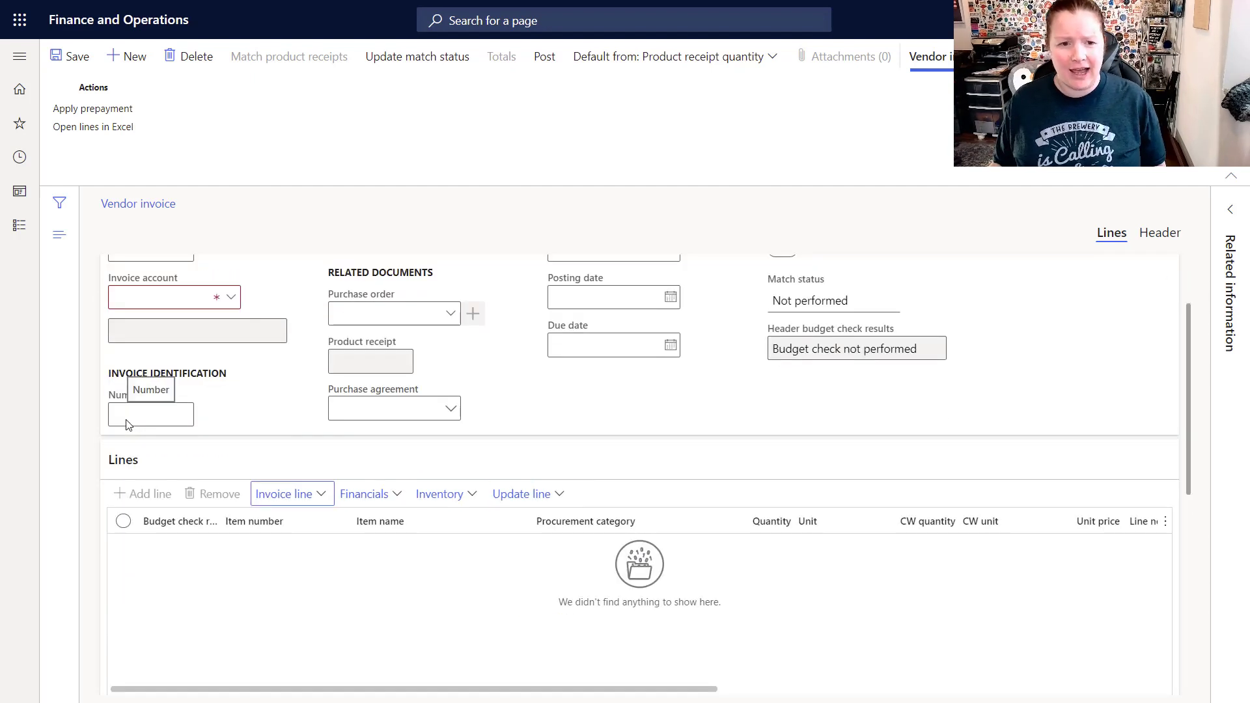
key("shift+Tab")
scroll(128, 424, "up", 2)
key("Tab")
key("shift+Tab")
key("shift+Tab")
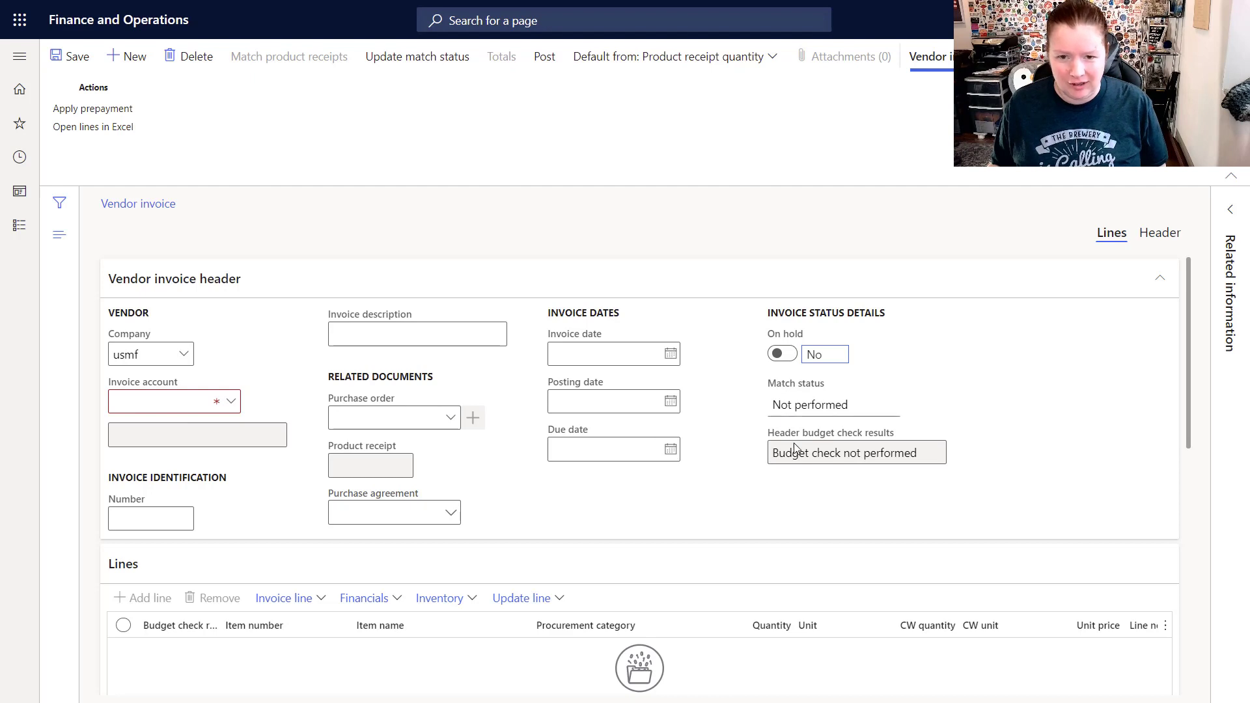
left_click(730, 506)
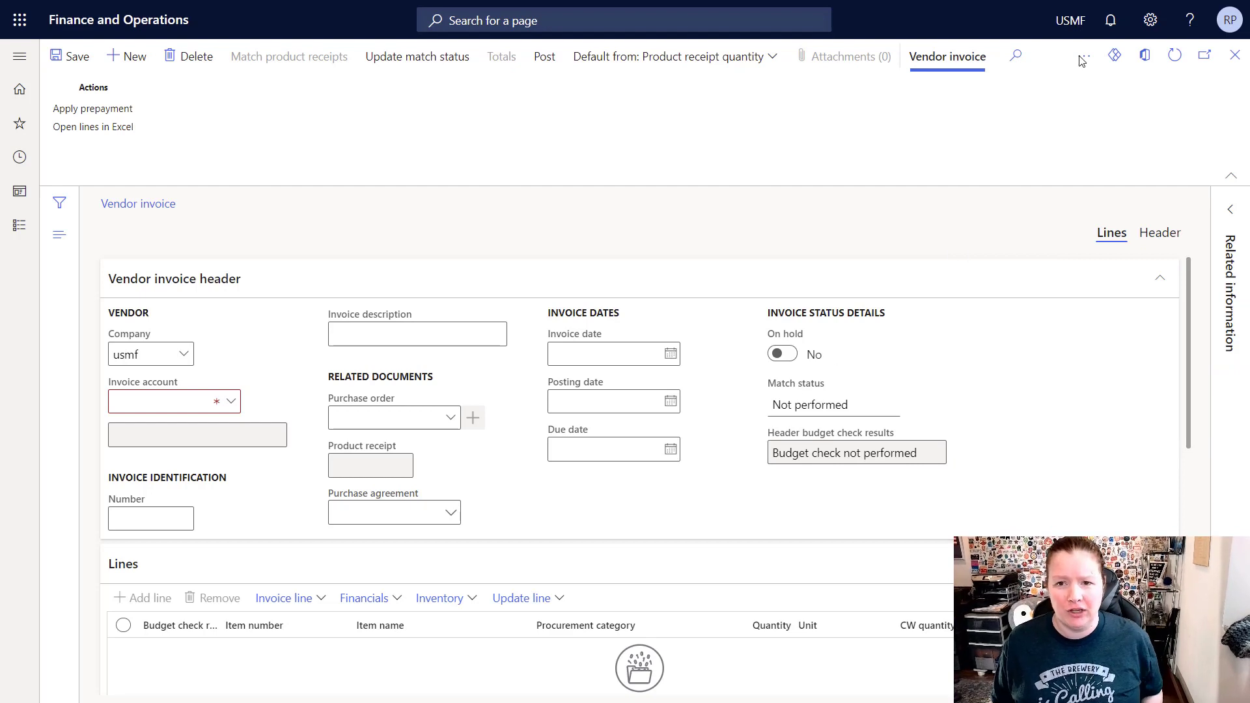
Turn on Personalize this page for the vendor invoice from the Options actions
left_click(1088, 62)
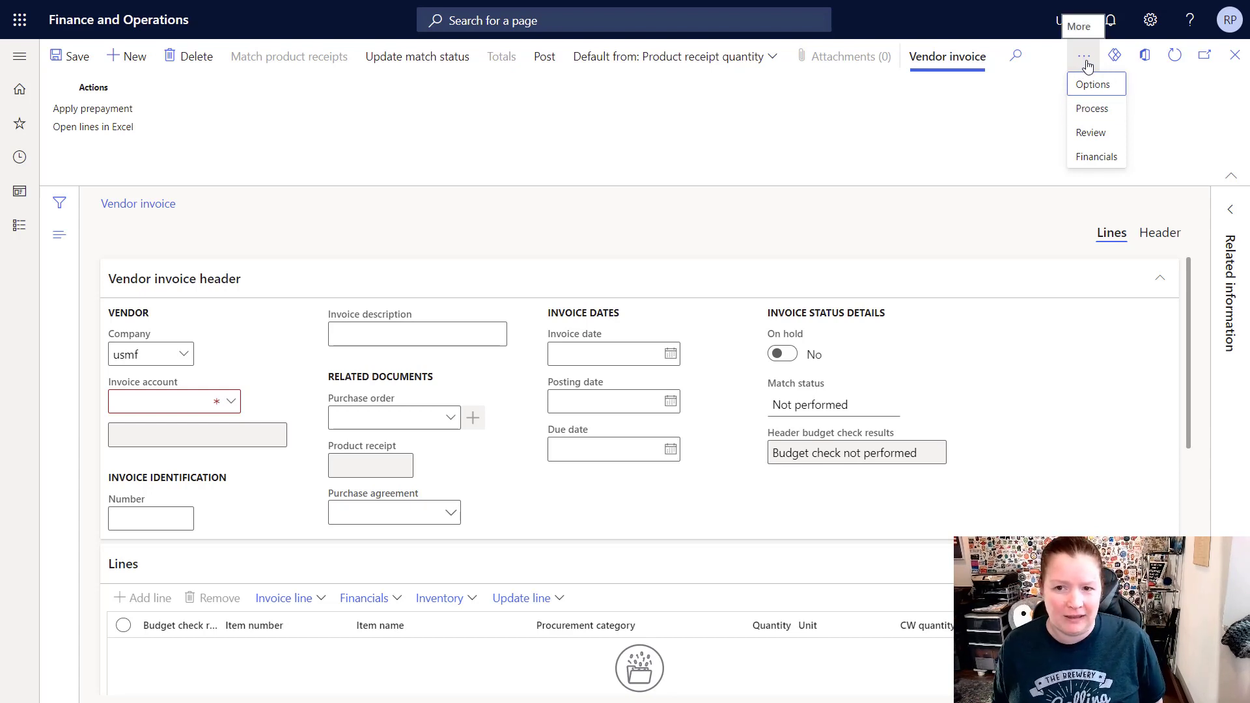
left_click(1081, 87)
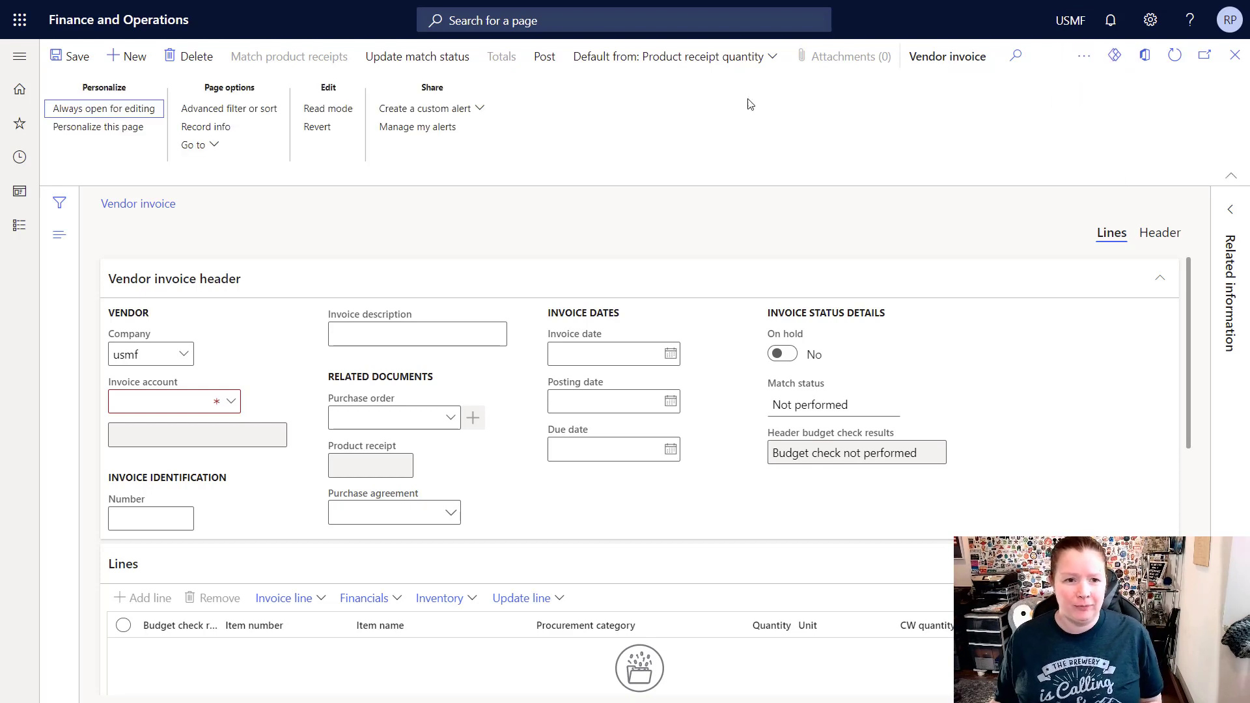
left_click(91, 128)
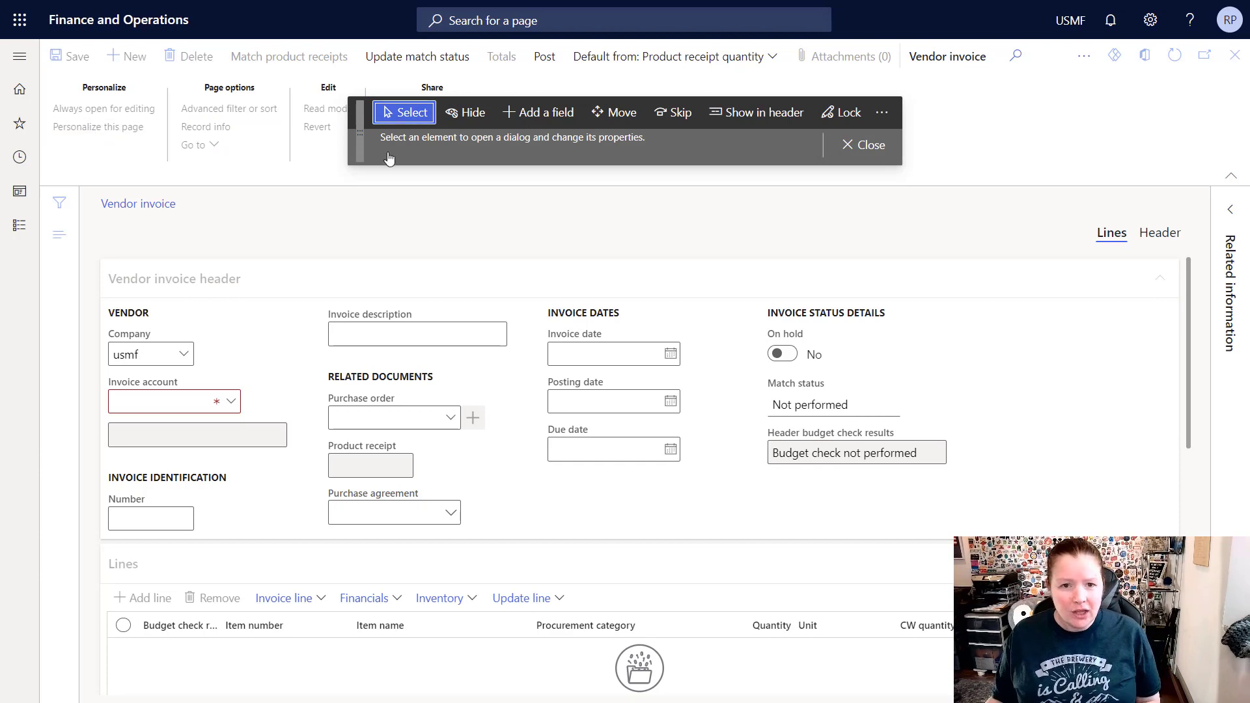
Mark On hold, Match status and Header budget check results as skipped, then close personalization
left_click(672, 117)
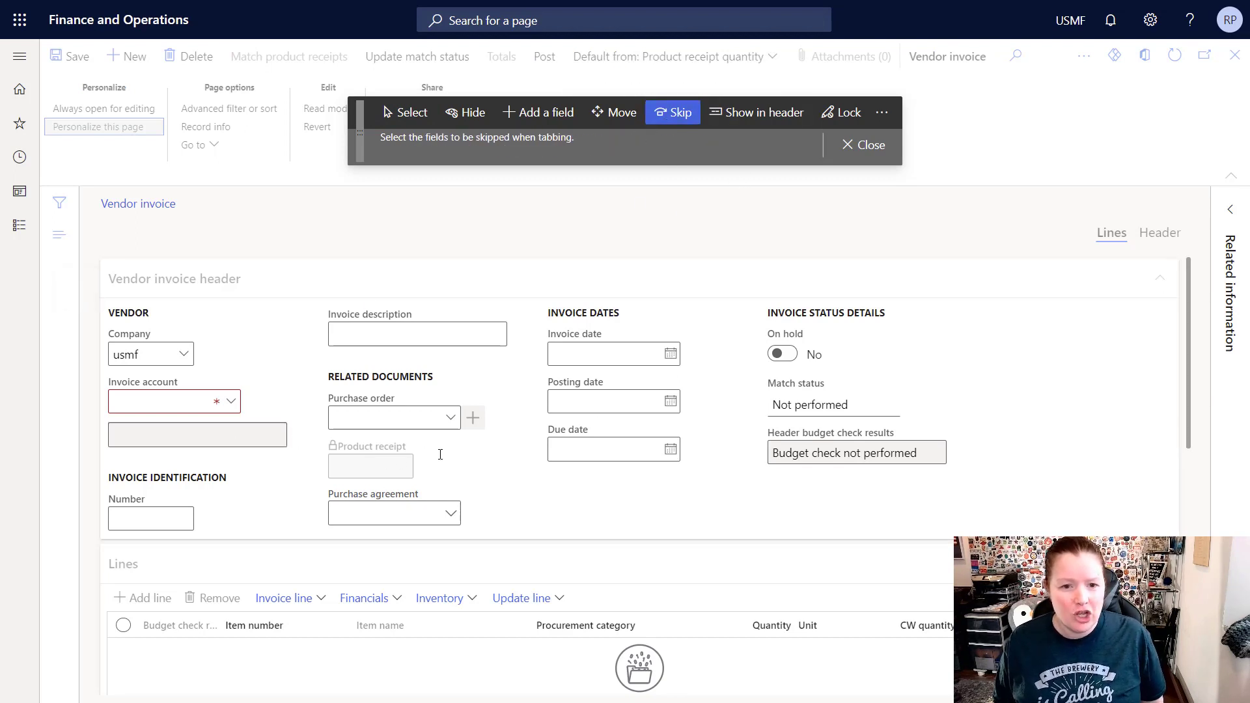
left_click(829, 352)
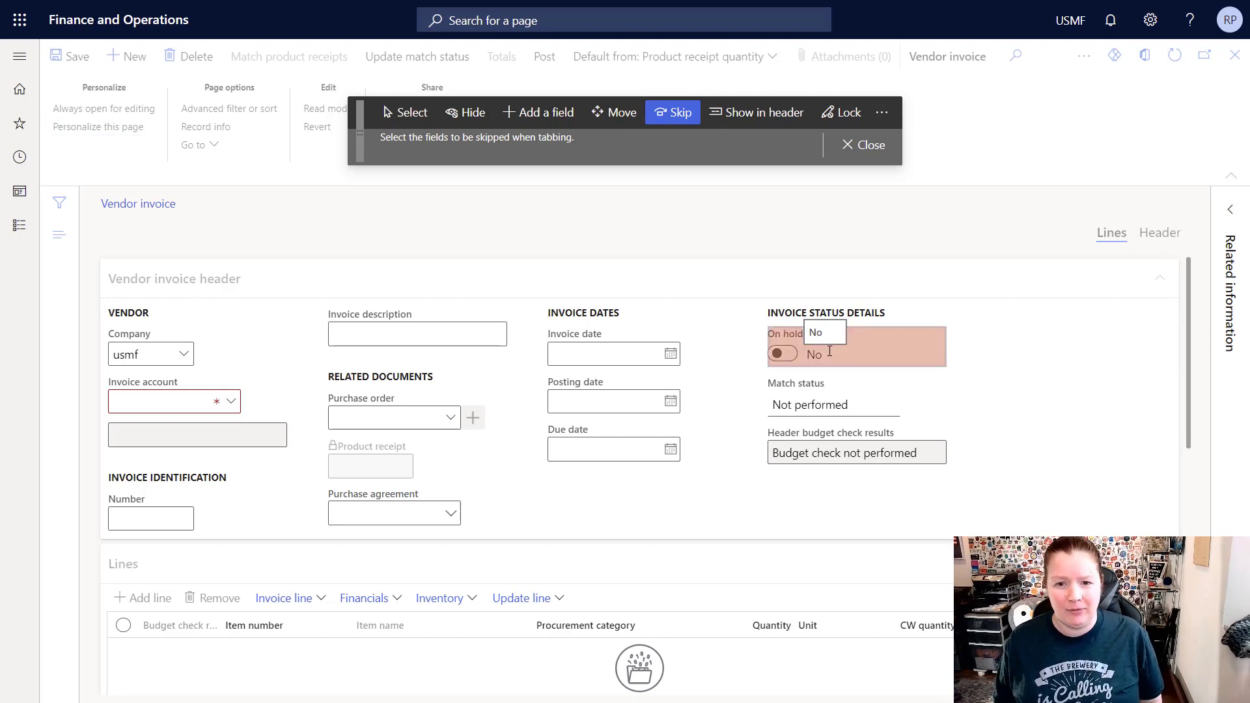
left_click(878, 400)
left_click(918, 440)
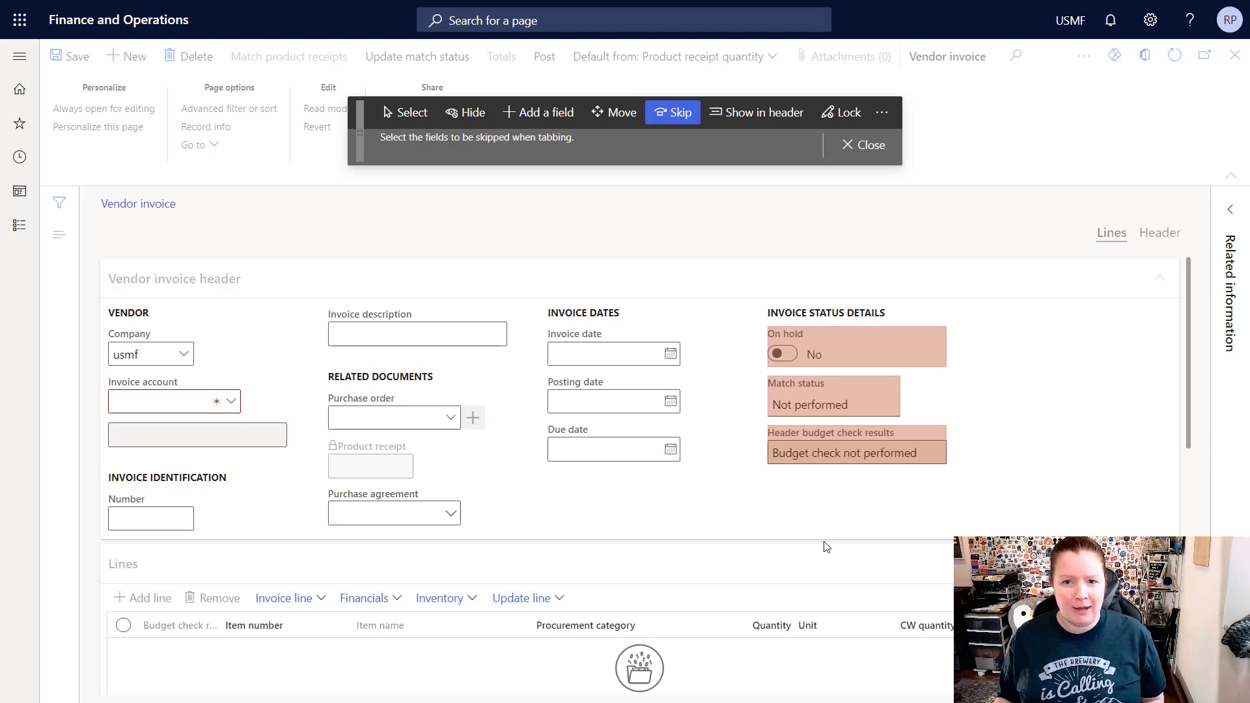
left_click(869, 146)
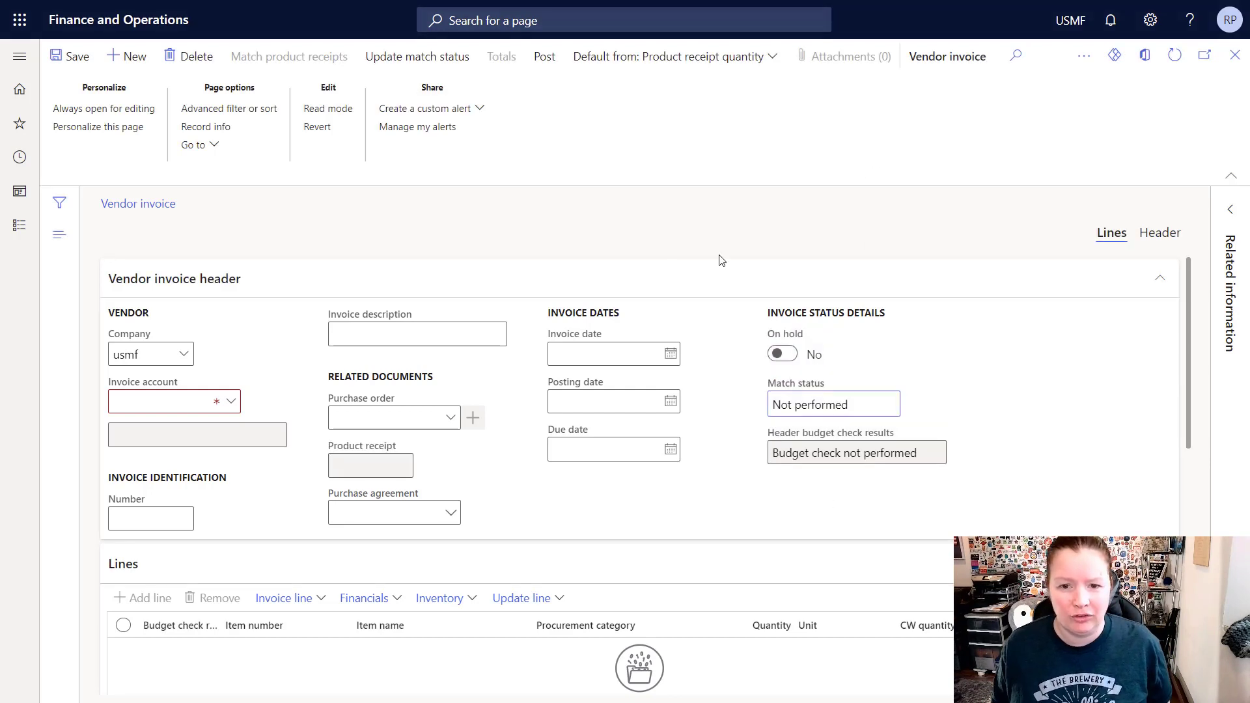
Confirm Tab from Due date skips the status fields, then close the invoice form
left_click(171, 408)
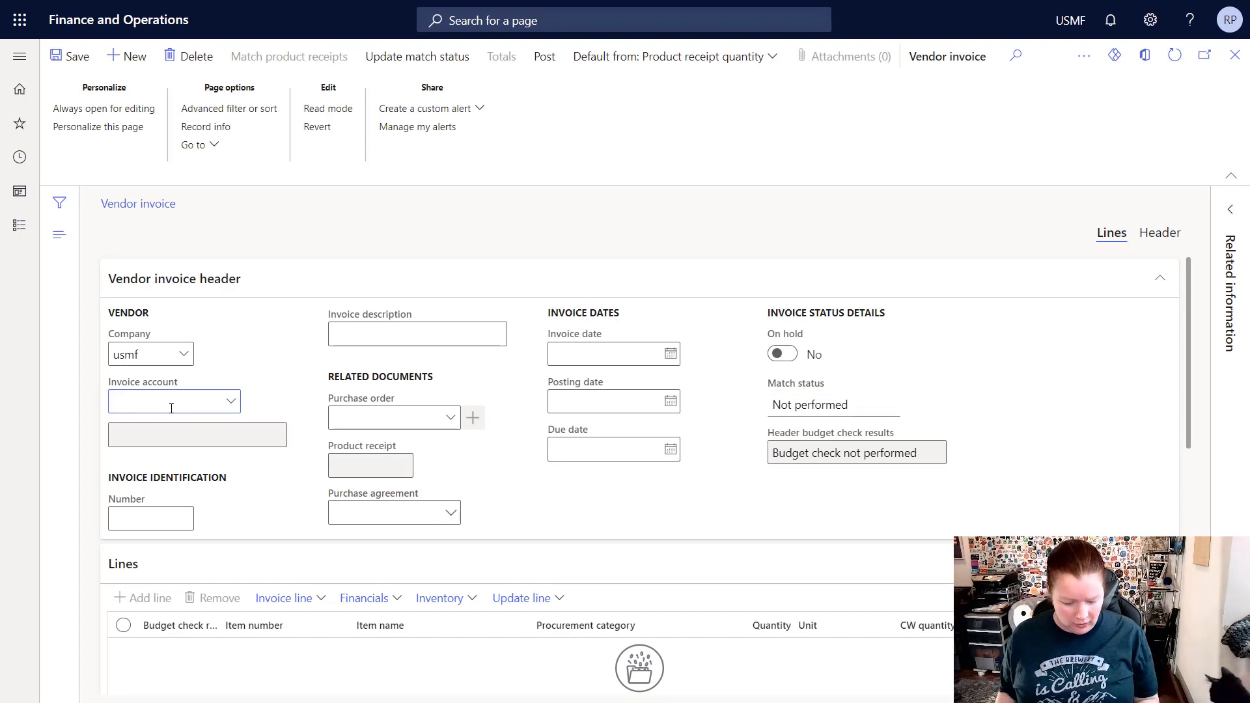
left_click(567, 451)
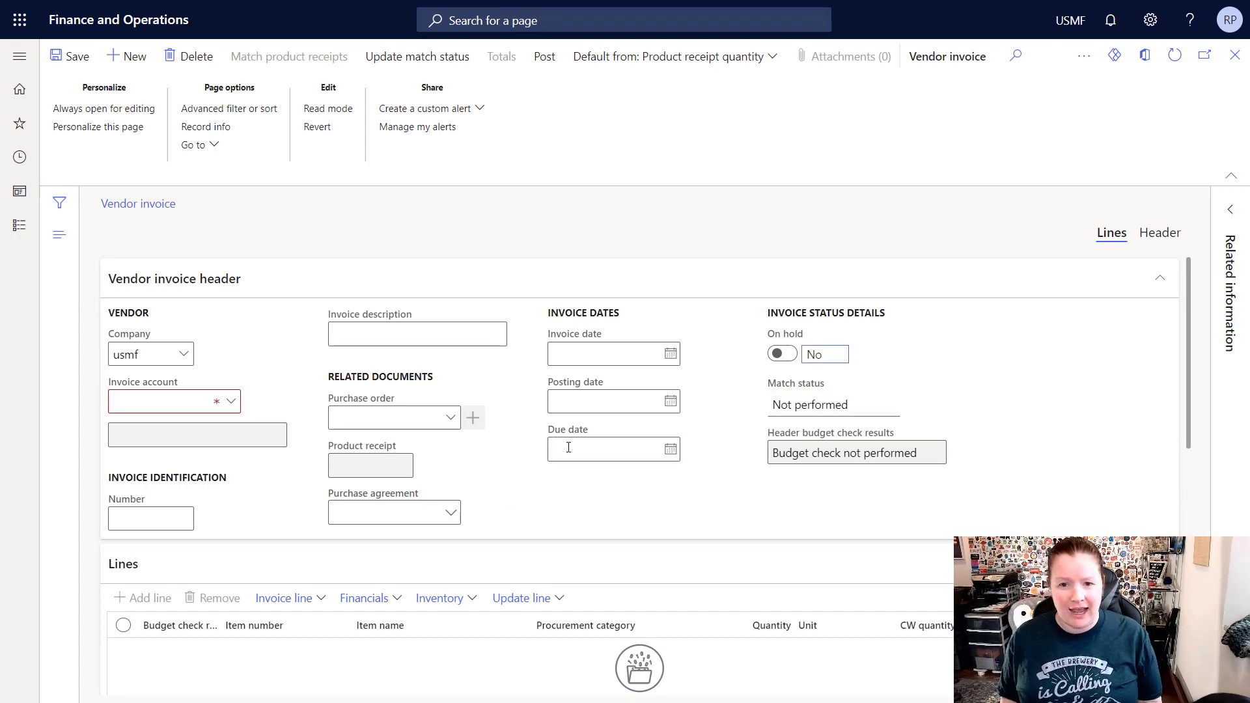
key("Tab")
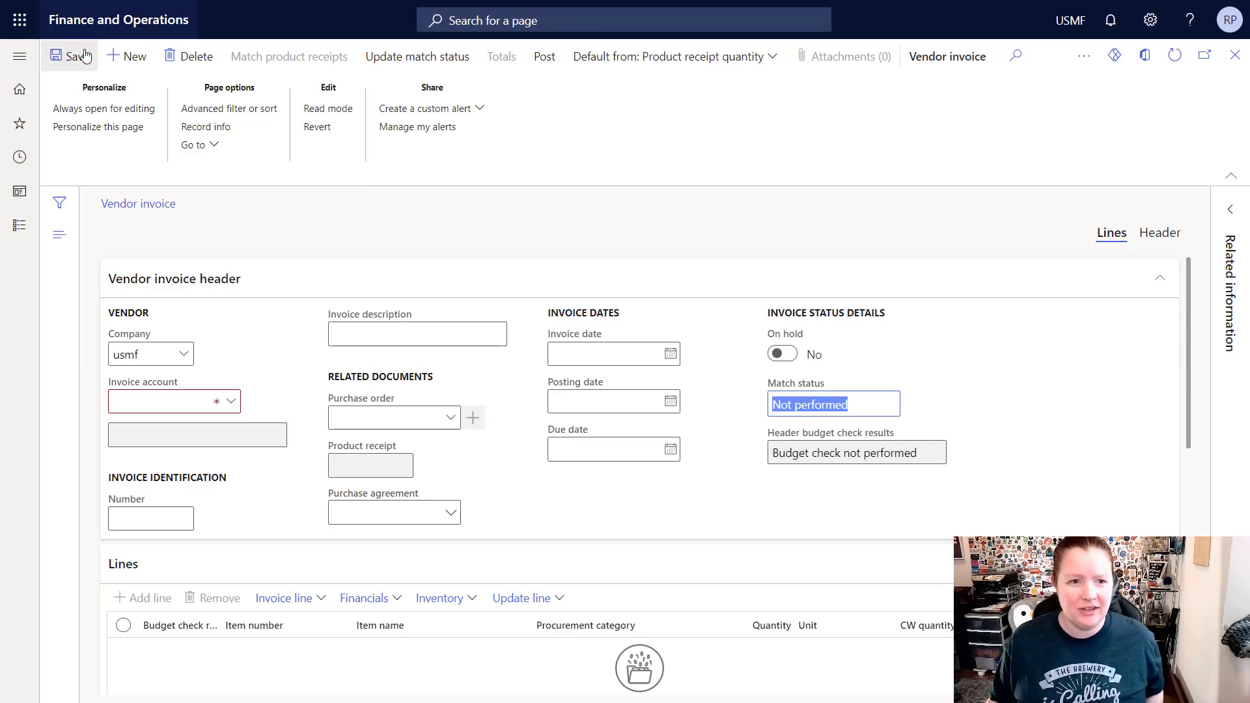
left_click(1236, 59)
left_click(135, 70)
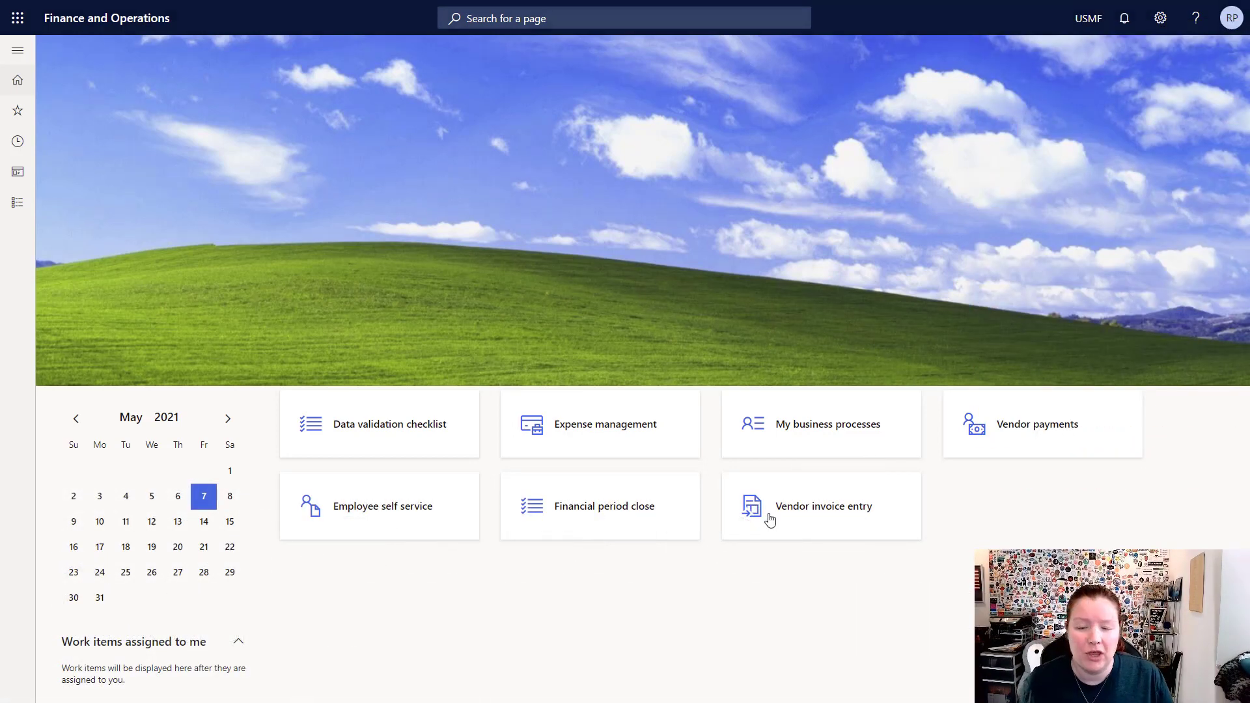
Reopen Vendor invoice entry and start another blank vendor invoice
left_click(770, 519)
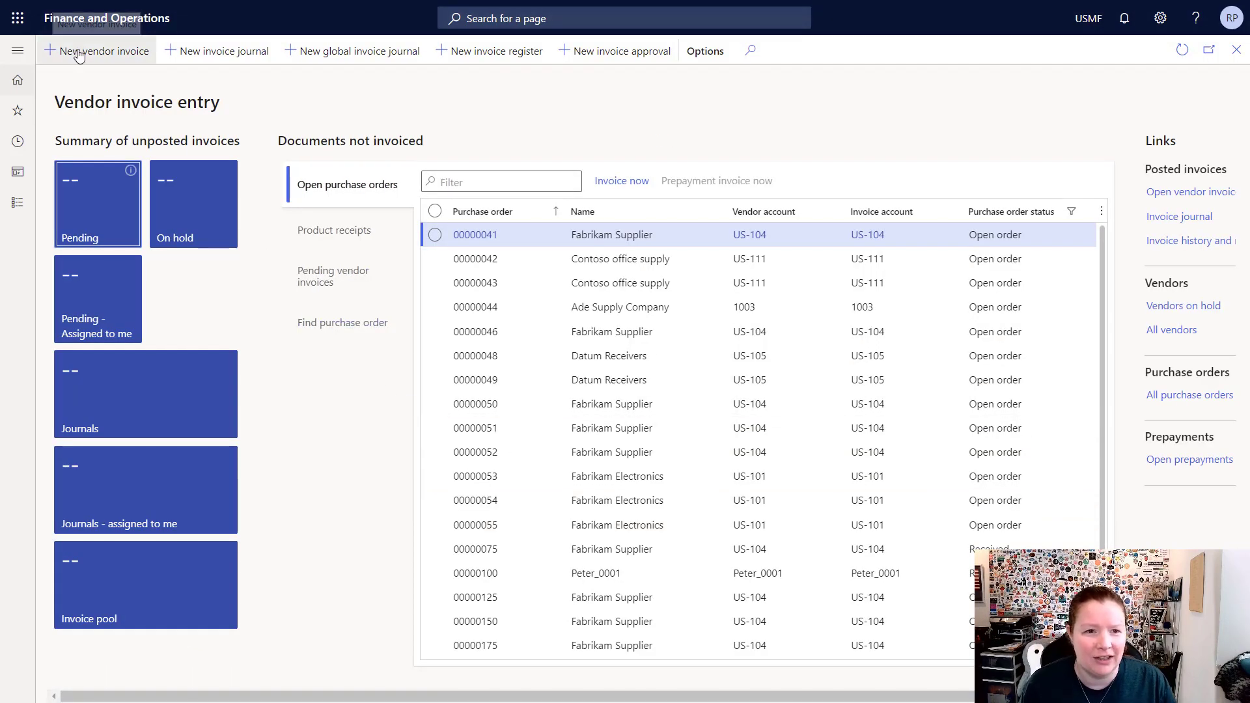
left_click(107, 61)
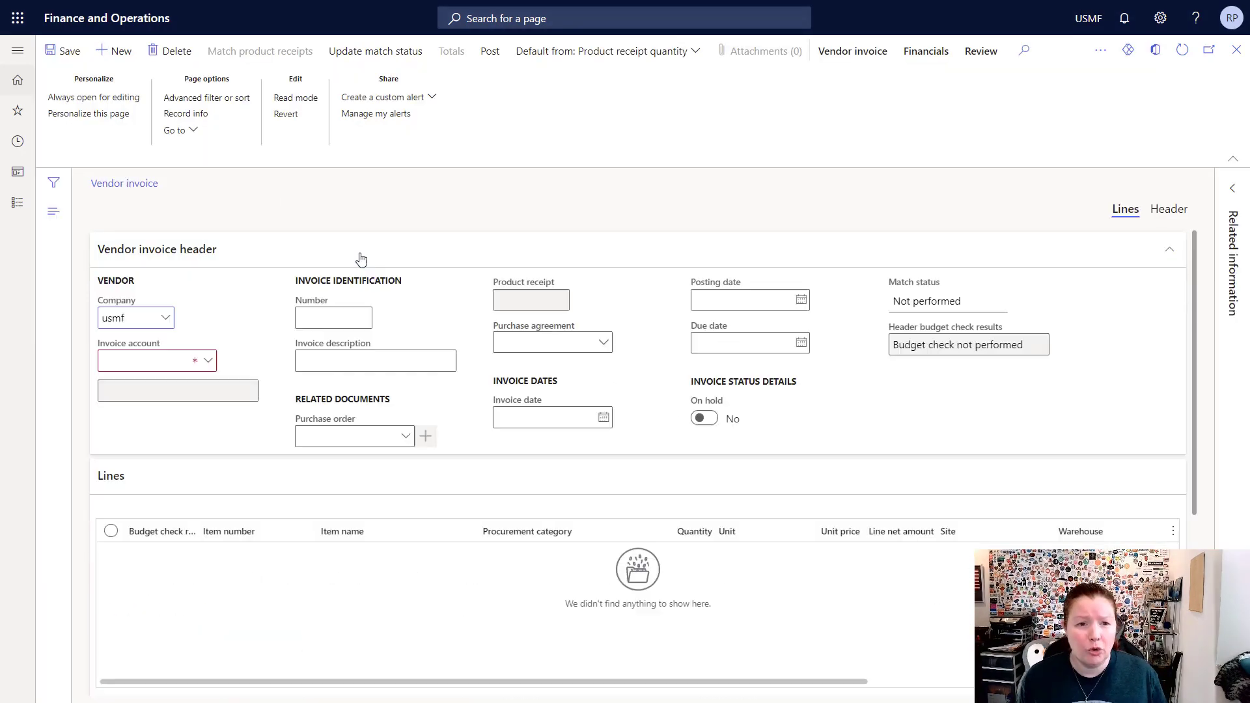
Enter vendor 1003, invoice number 468421 and today's invoice date, then add a line
left_click(163, 361)
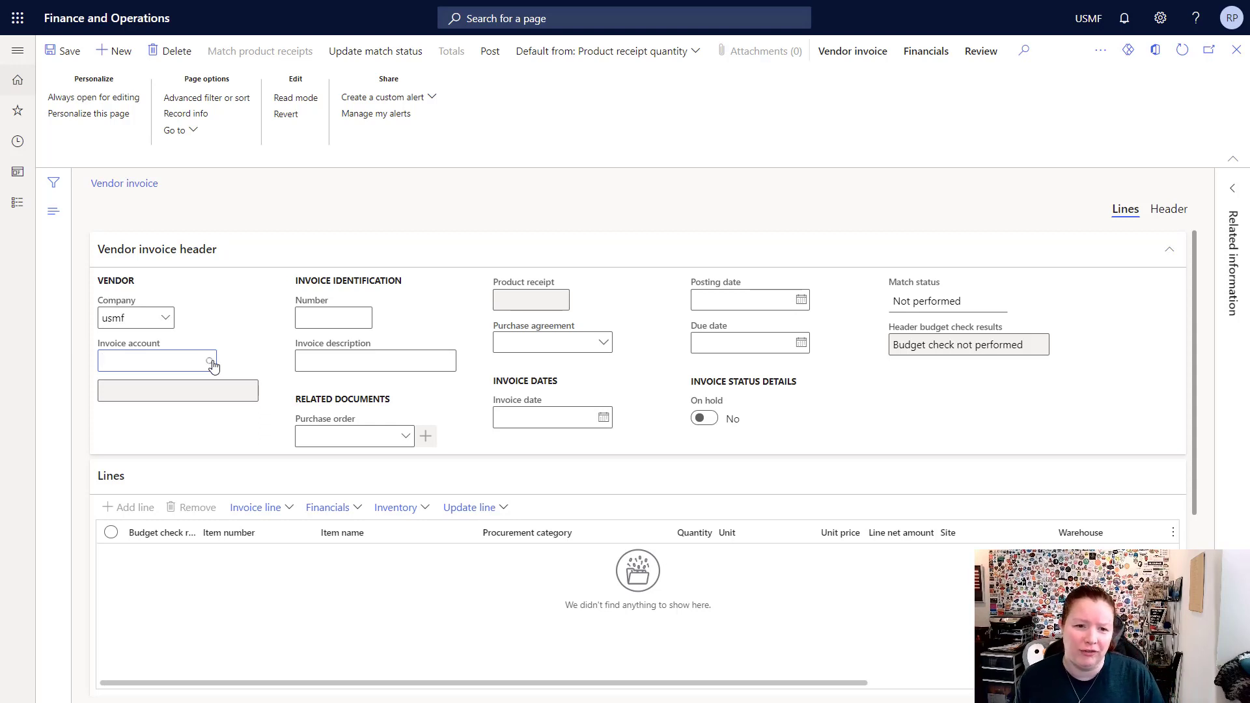
left_click(213, 366)
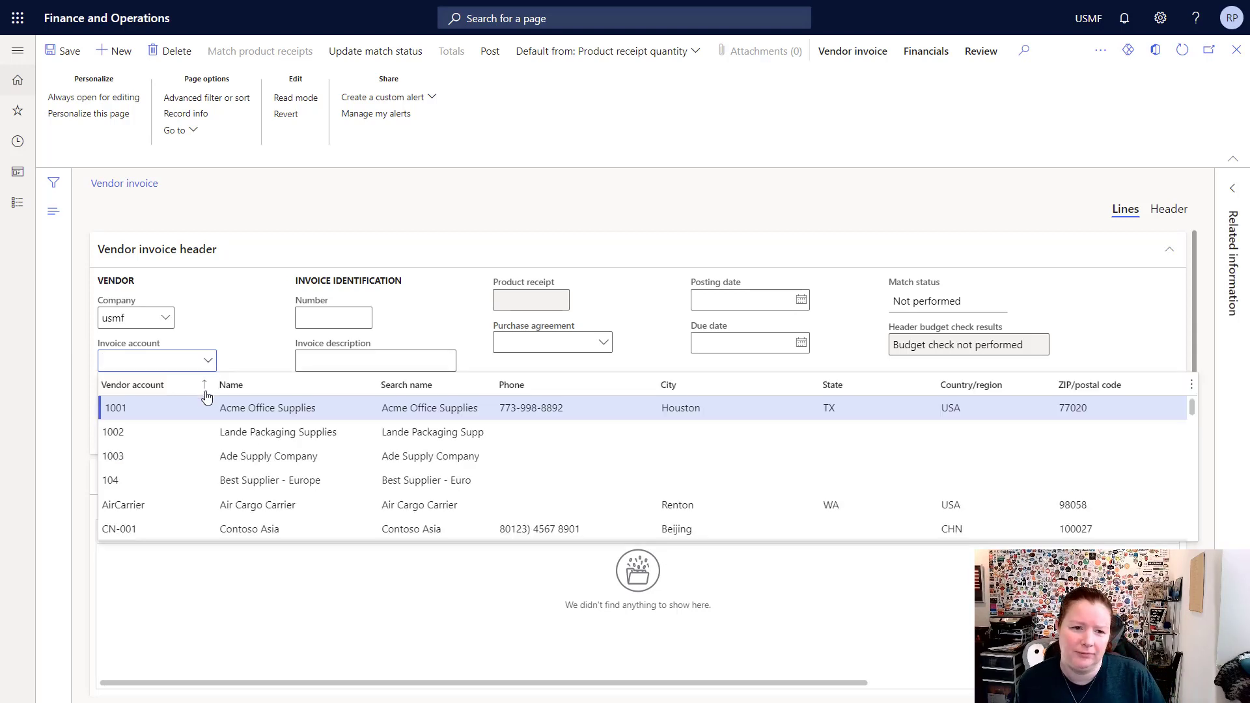
left_click(168, 462)
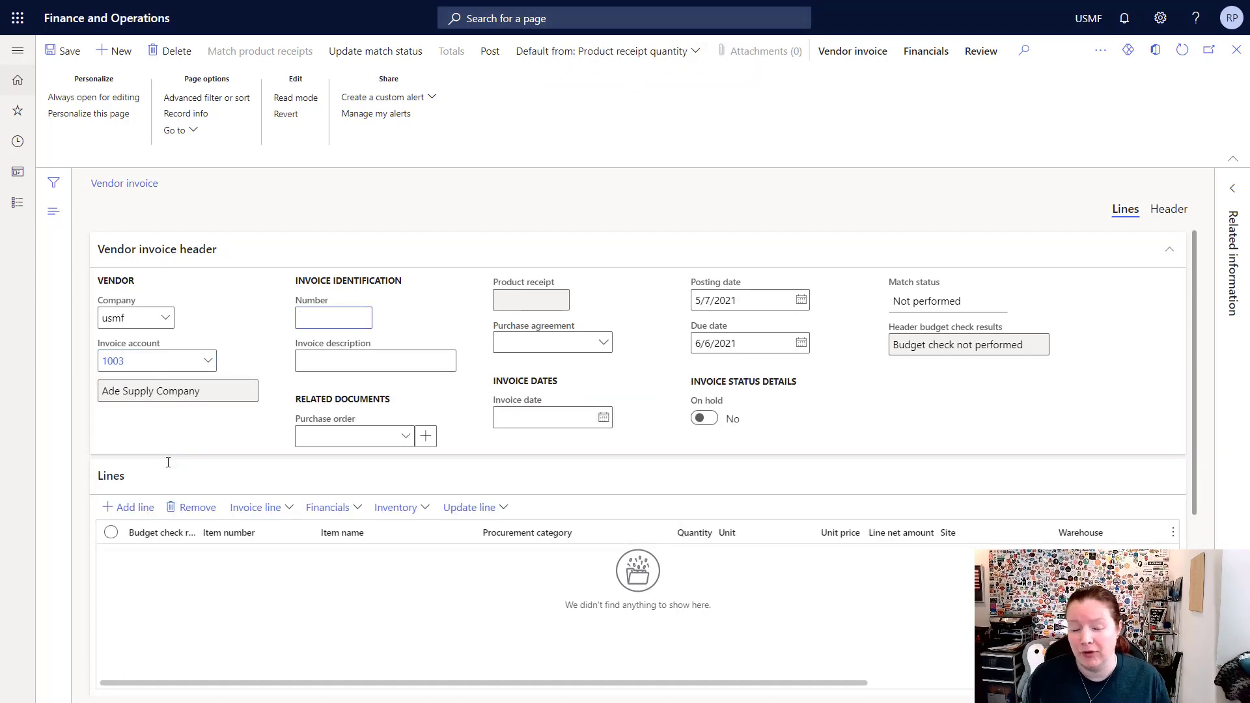
type("468421")
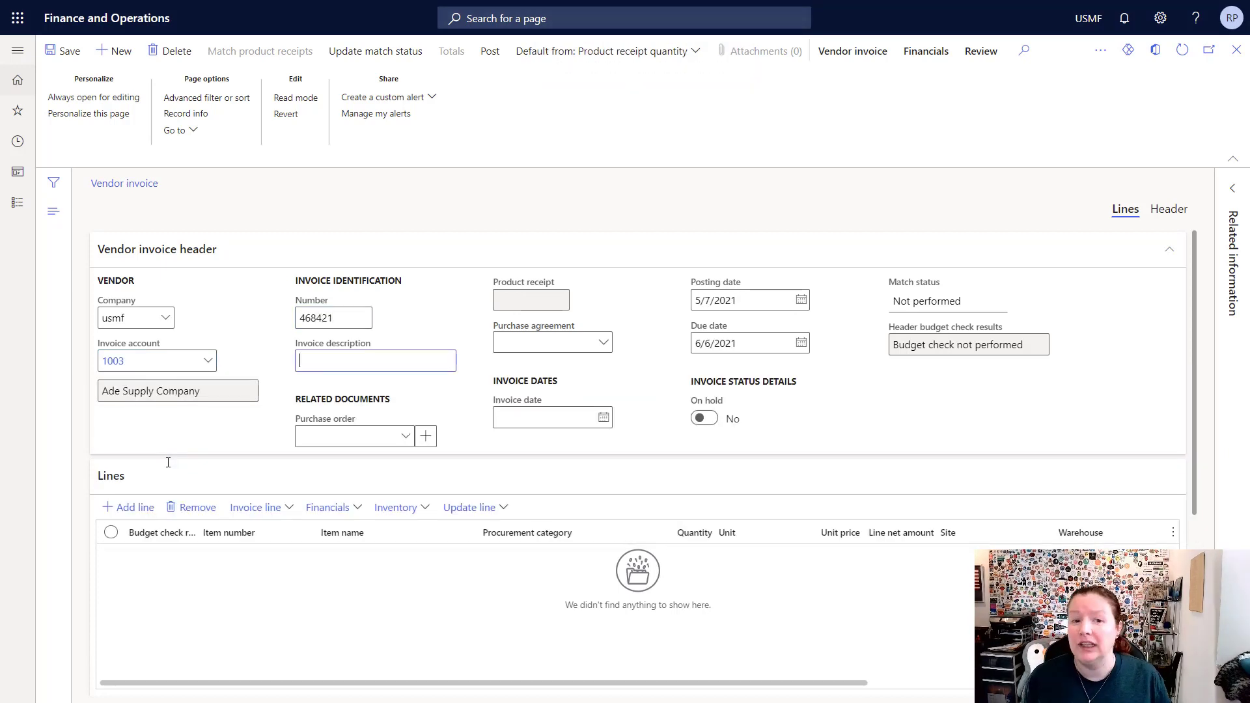
key("Tab")
key("Tab")
key("Tab")
key("Tab")
type("t")
key("Tab")
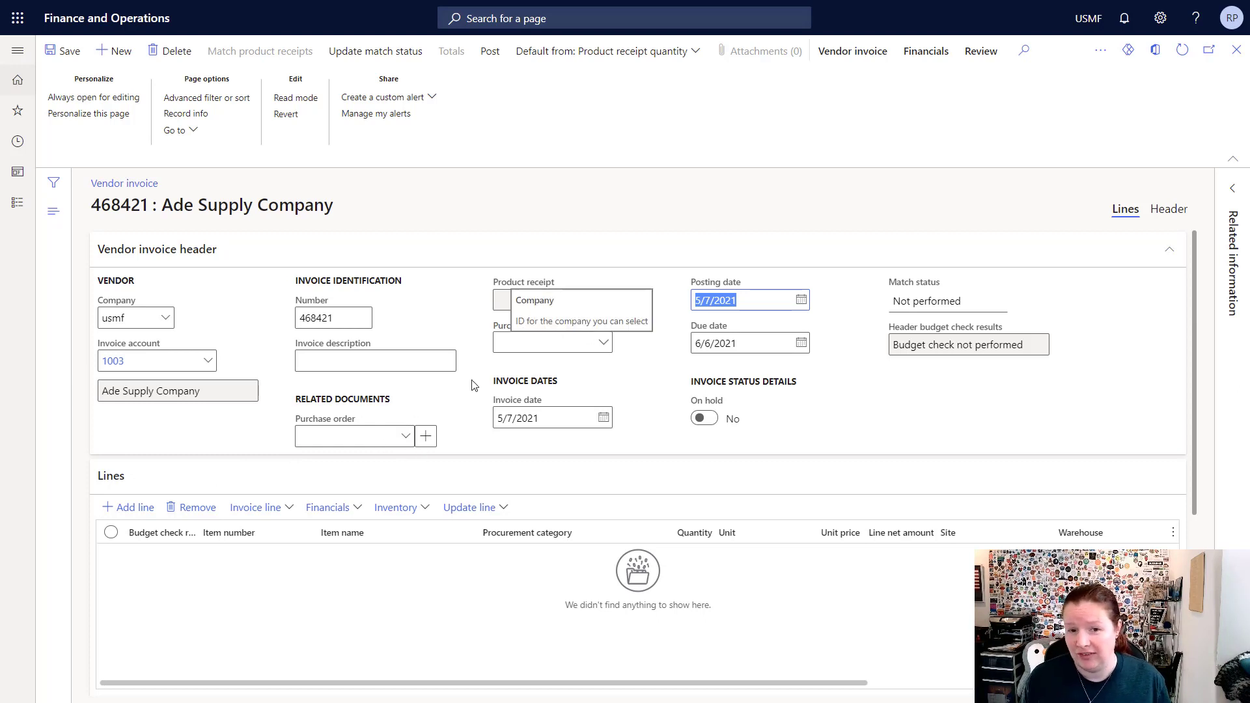
left_click(128, 509)
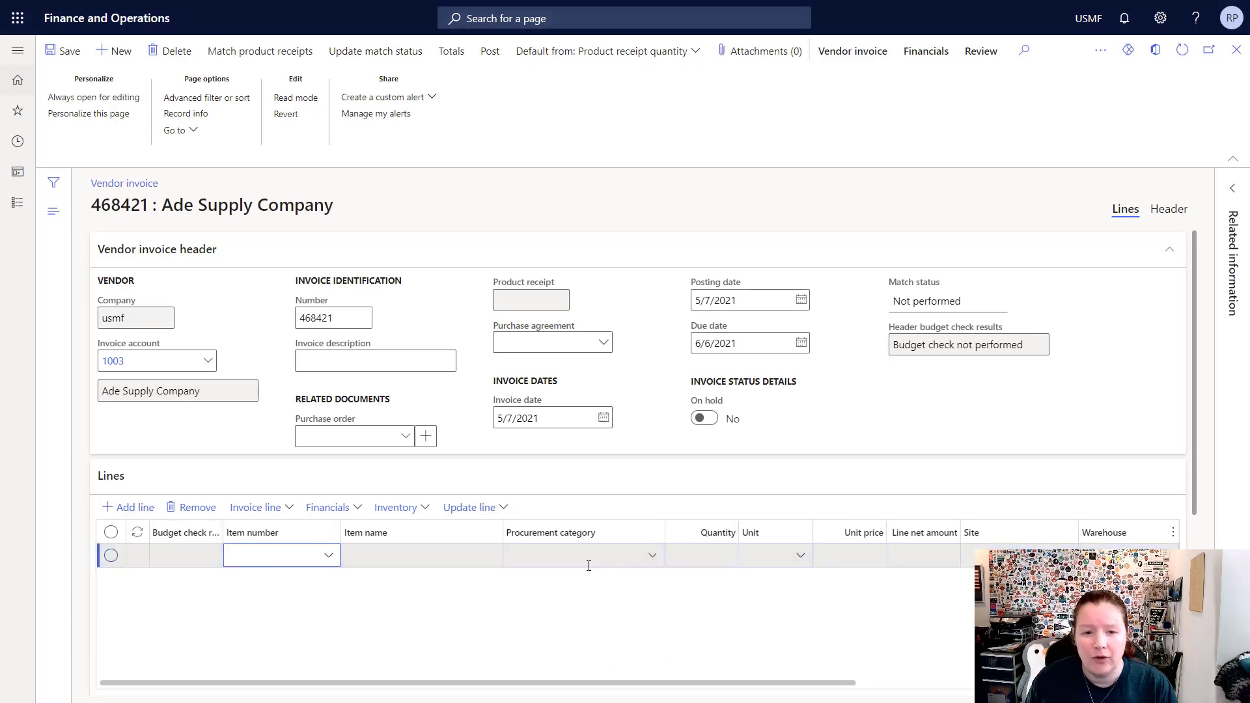
Set the line to category RENT, quantity 1, unit ea and unit price 1500
left_click(653, 557)
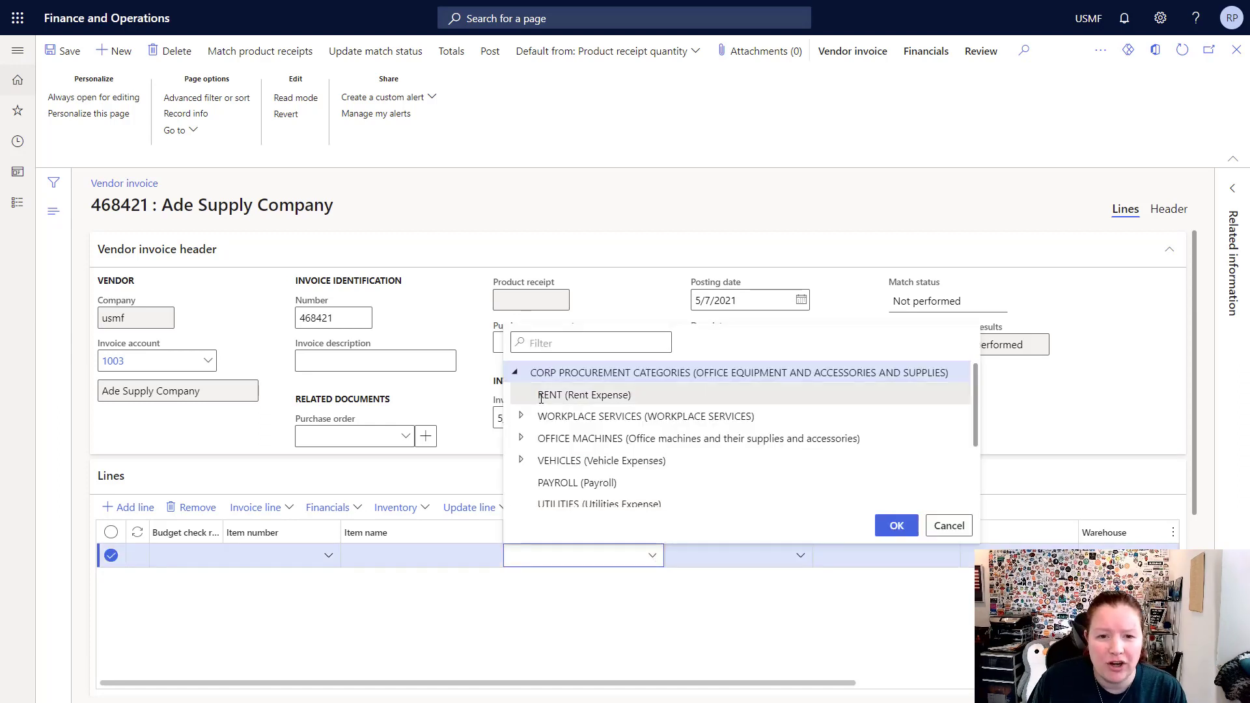
left_click(548, 394)
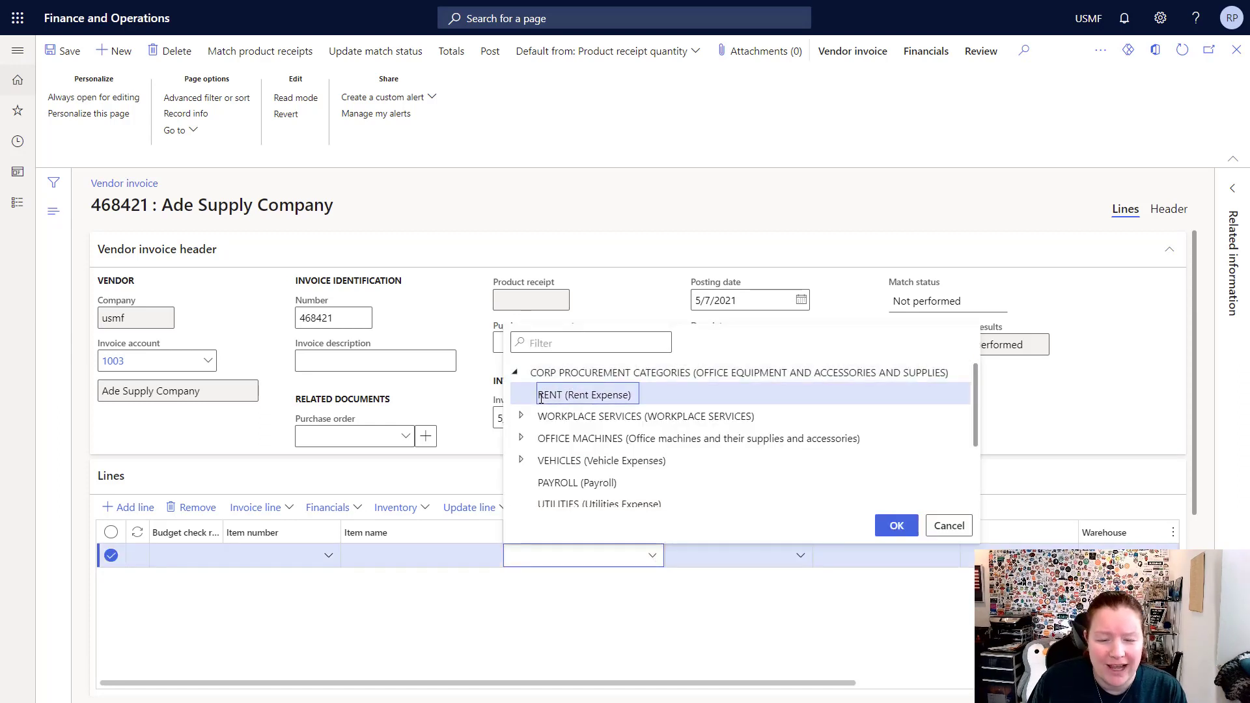
left_click(894, 525)
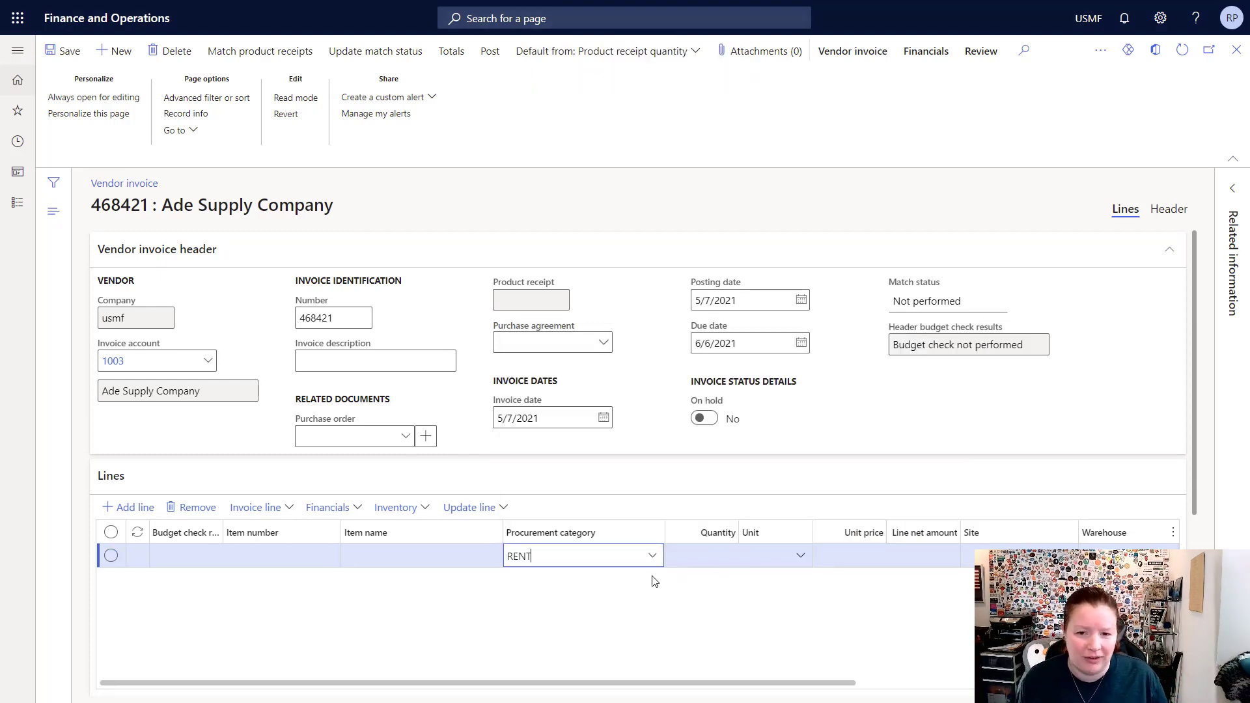
key("Tab")
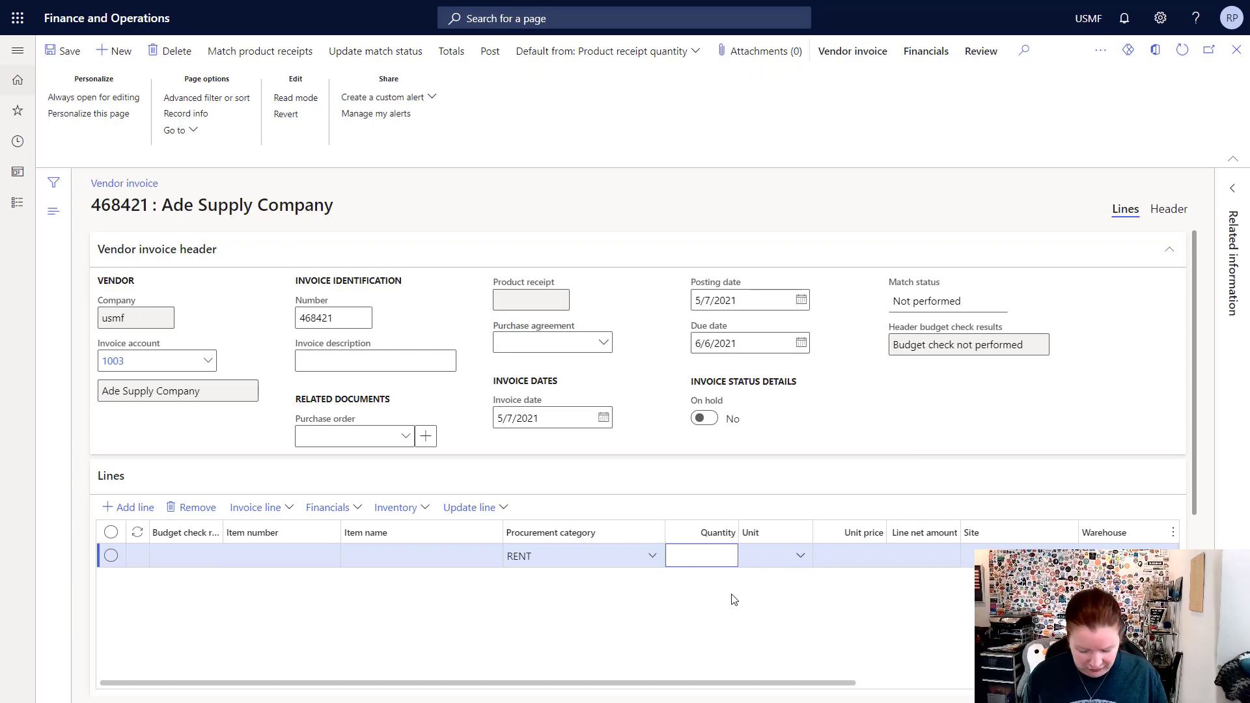
key("Tab")
type("ea")
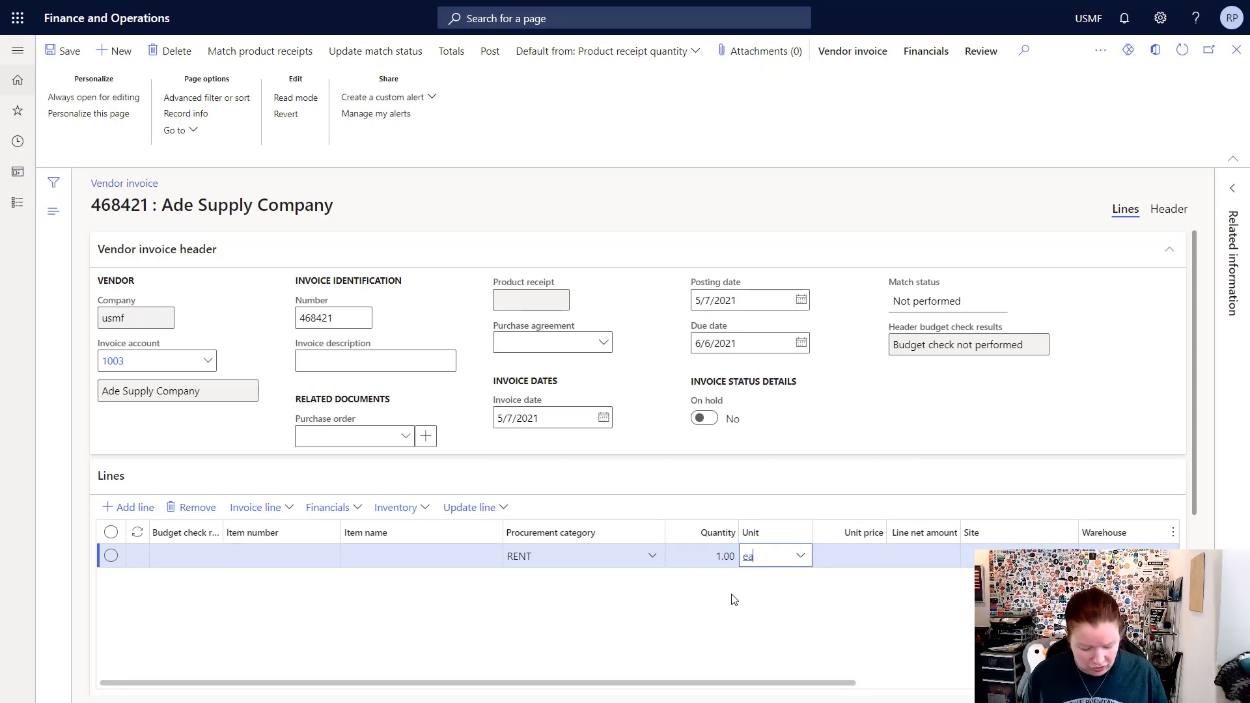
key("Tab")
type("1500")
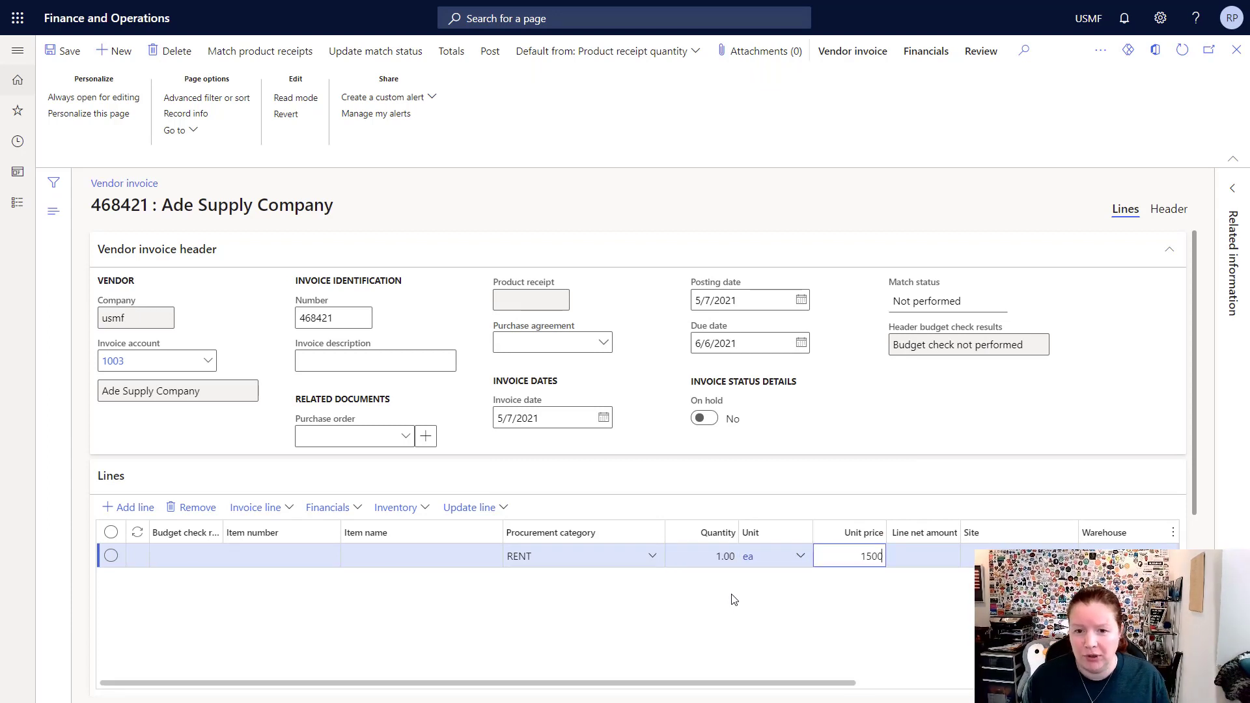
key("Tab")
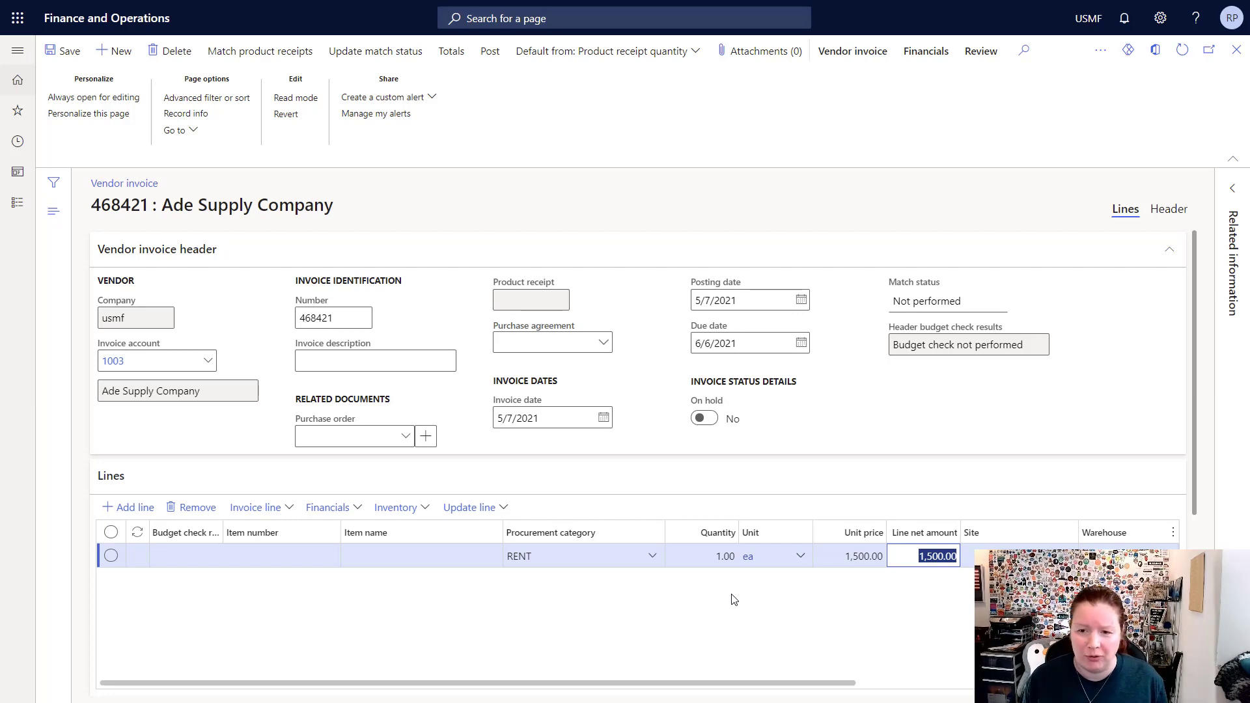
Apply template 'Rent and utility cost' on the line's Financial dimensions tab
scroll(677, 613, "down", 5)
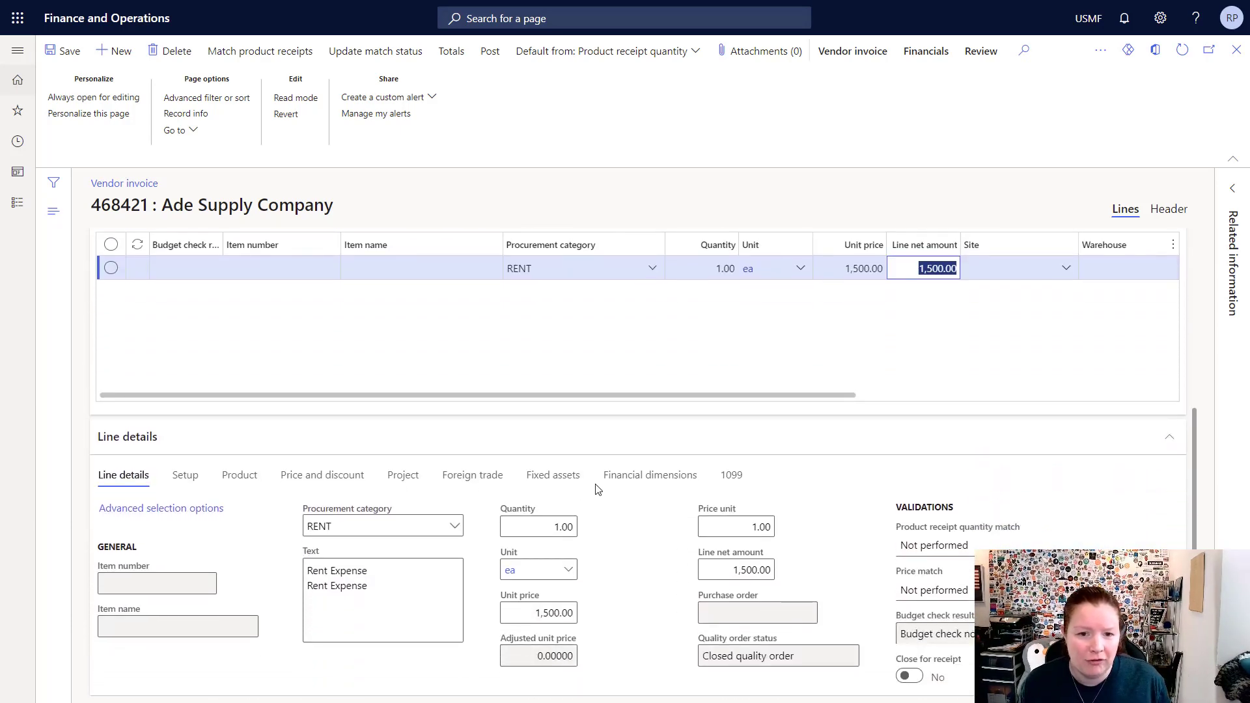
left_click(630, 479)
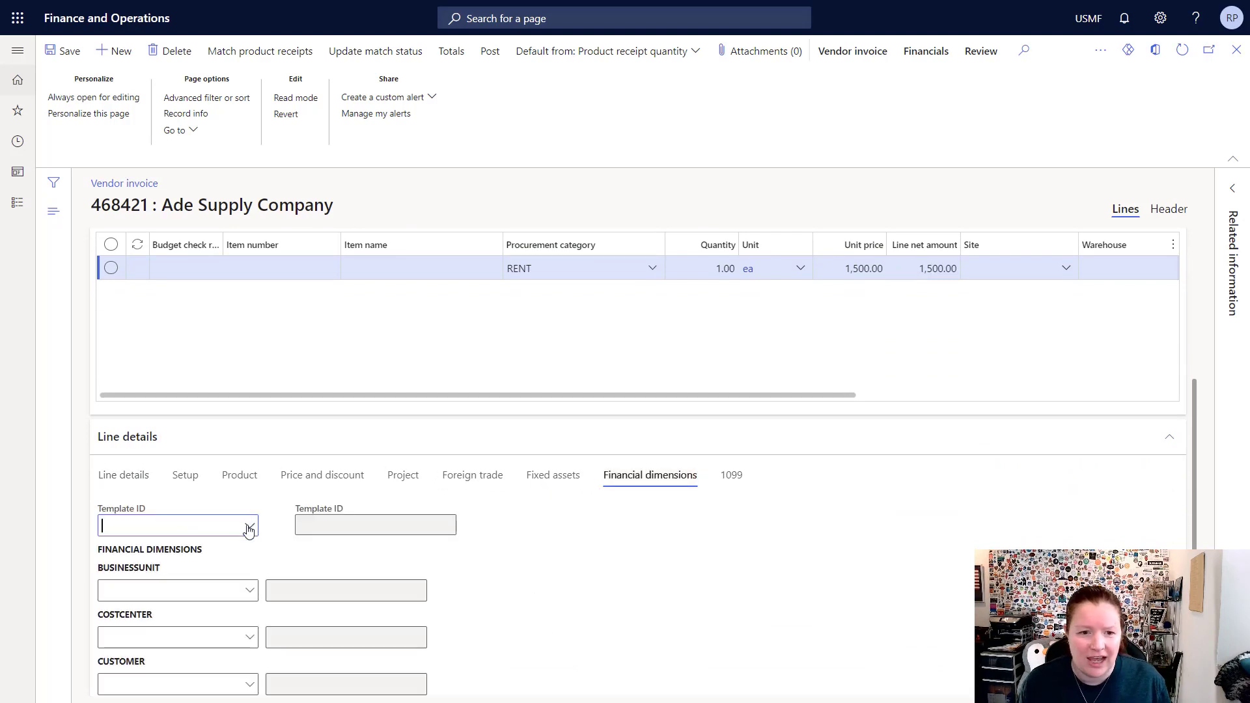
left_click(249, 527)
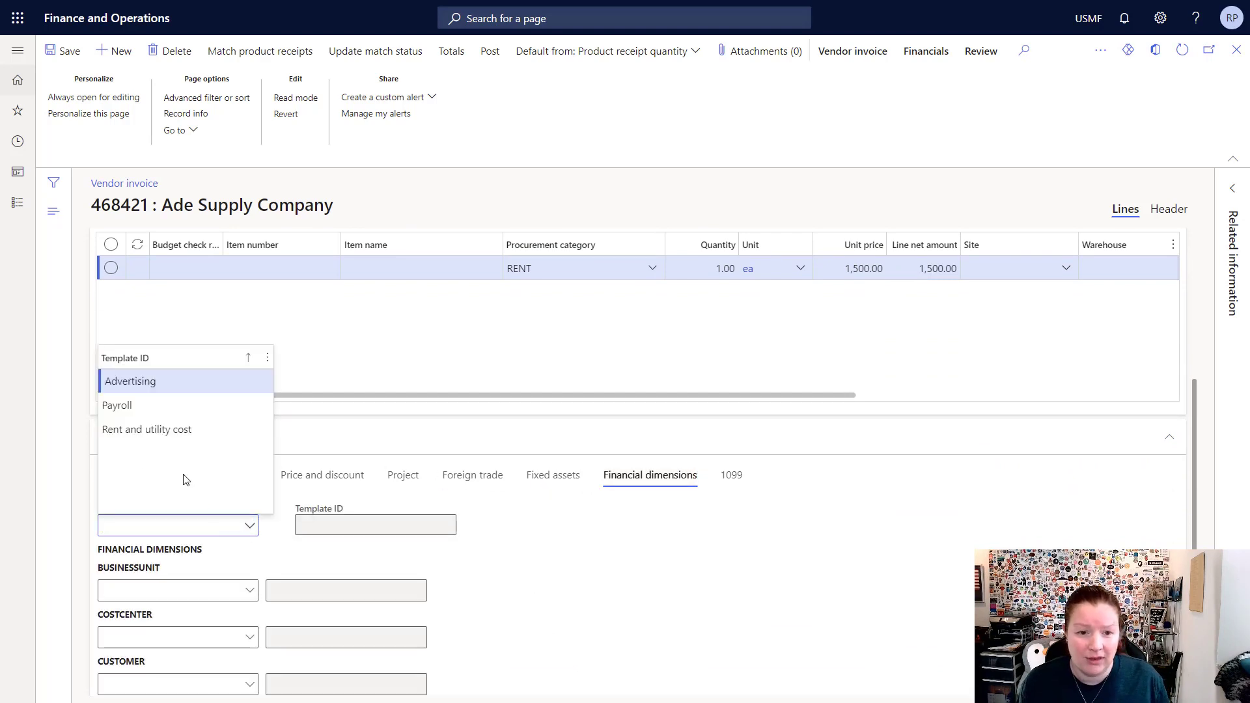
left_click(139, 430)
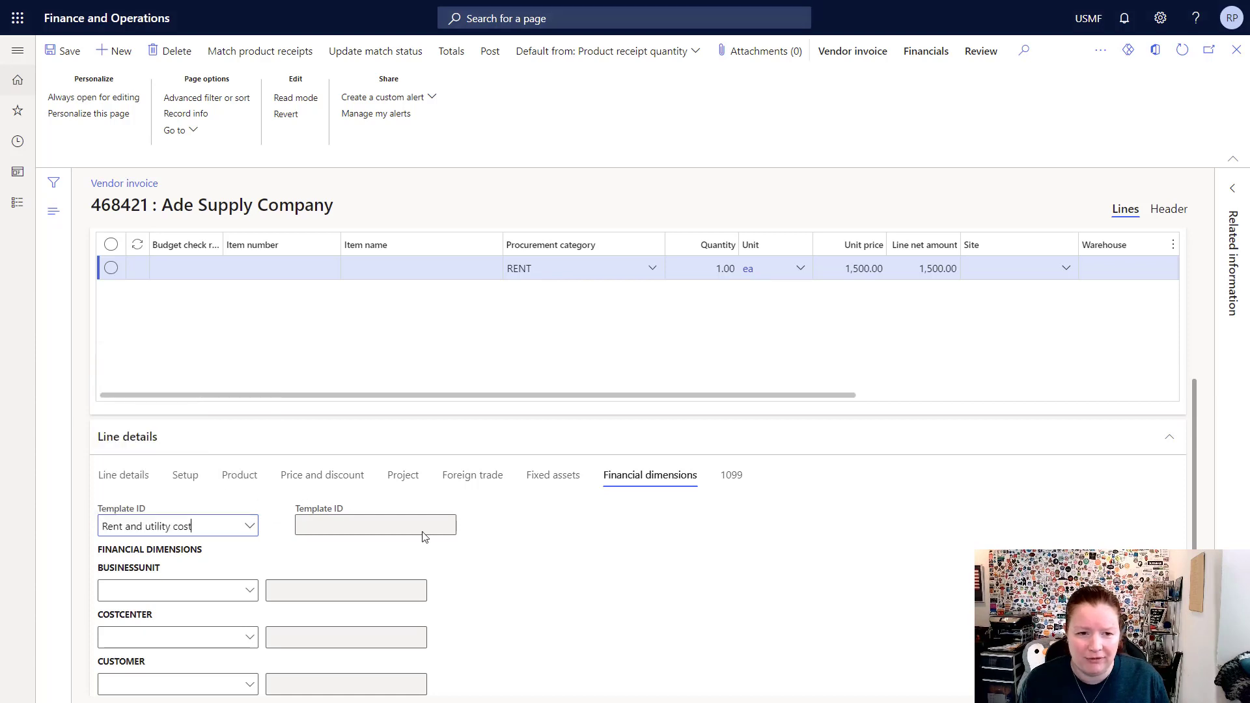
scroll(552, 572, "up", 3)
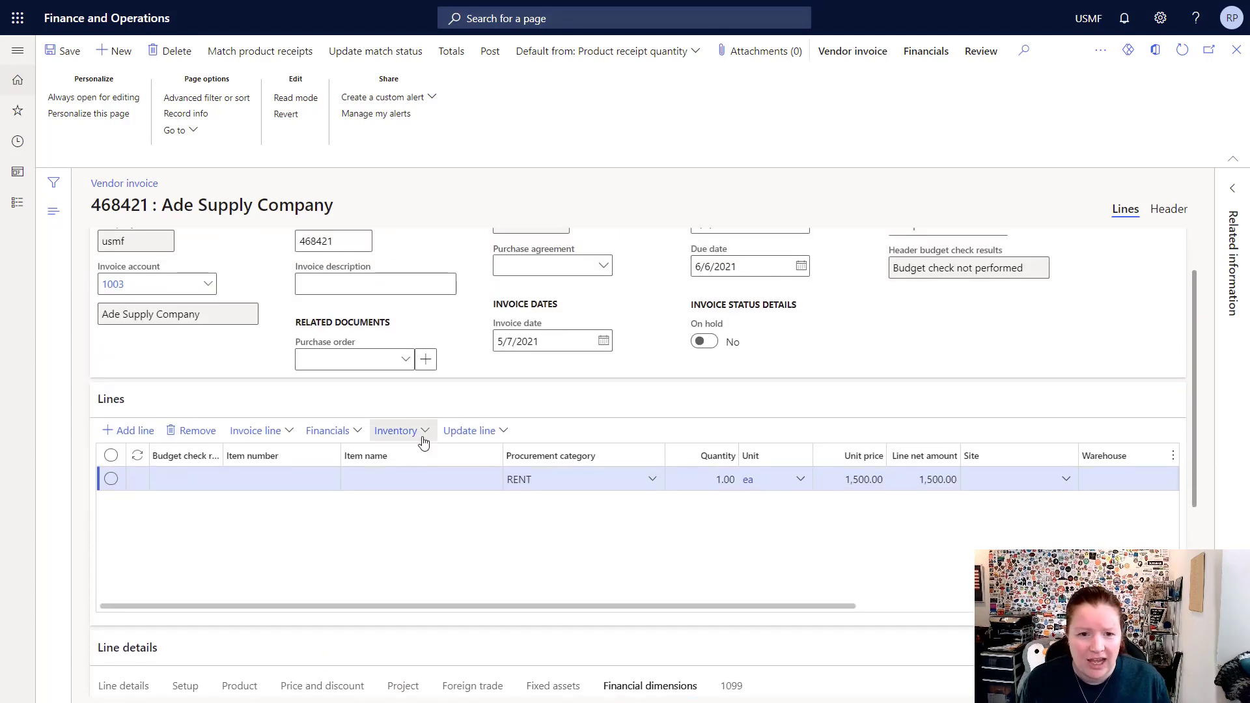
Review the line's 1,500.00 distribution across ten ledger accounts, then close it
left_click(332, 433)
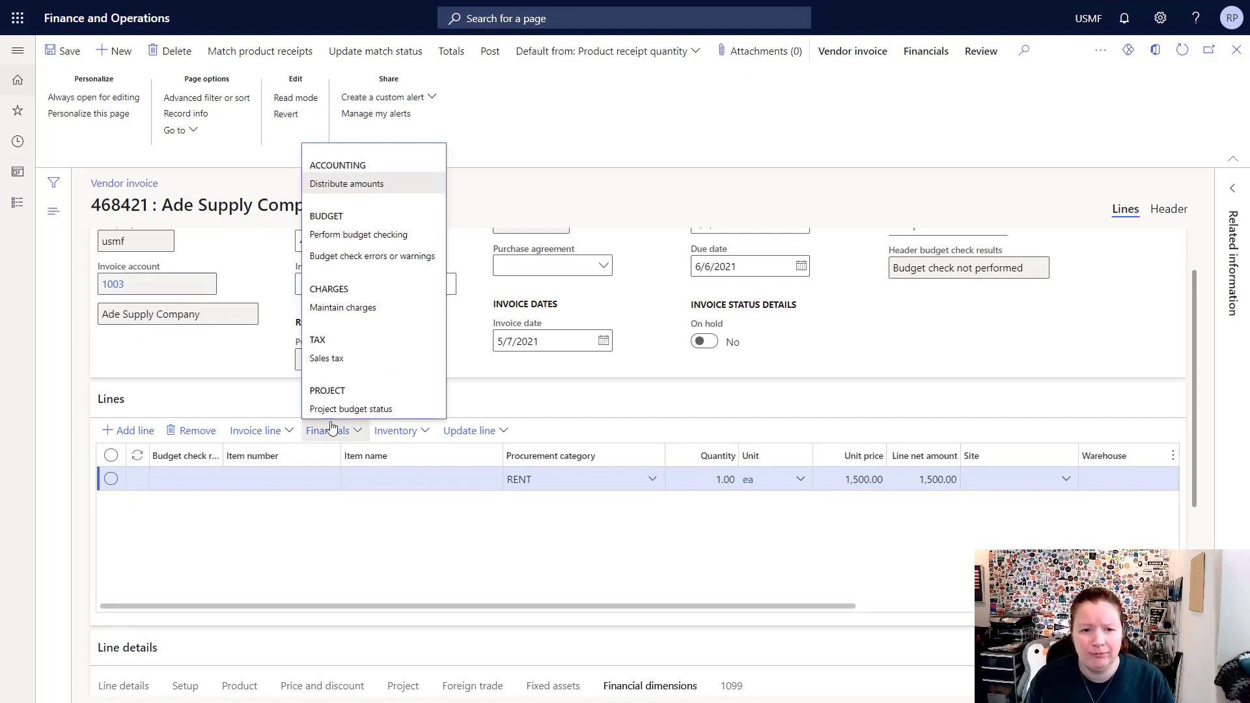
left_click(331, 185)
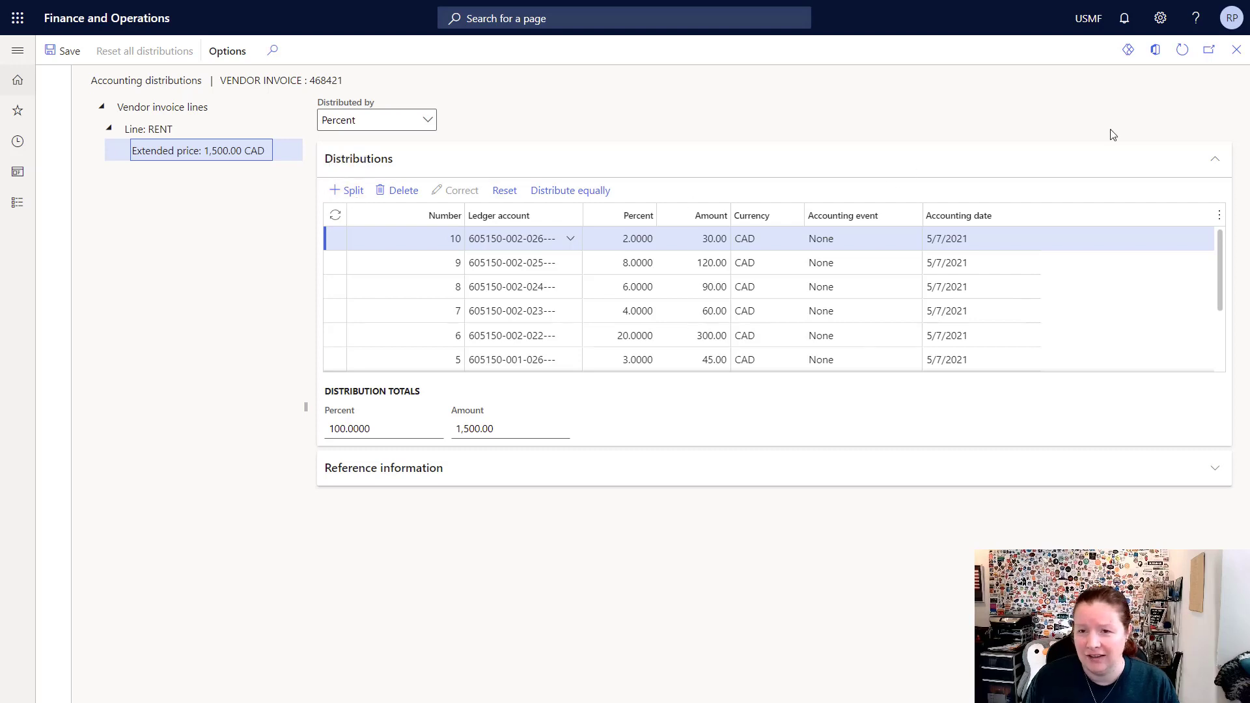
left_click(1236, 51)
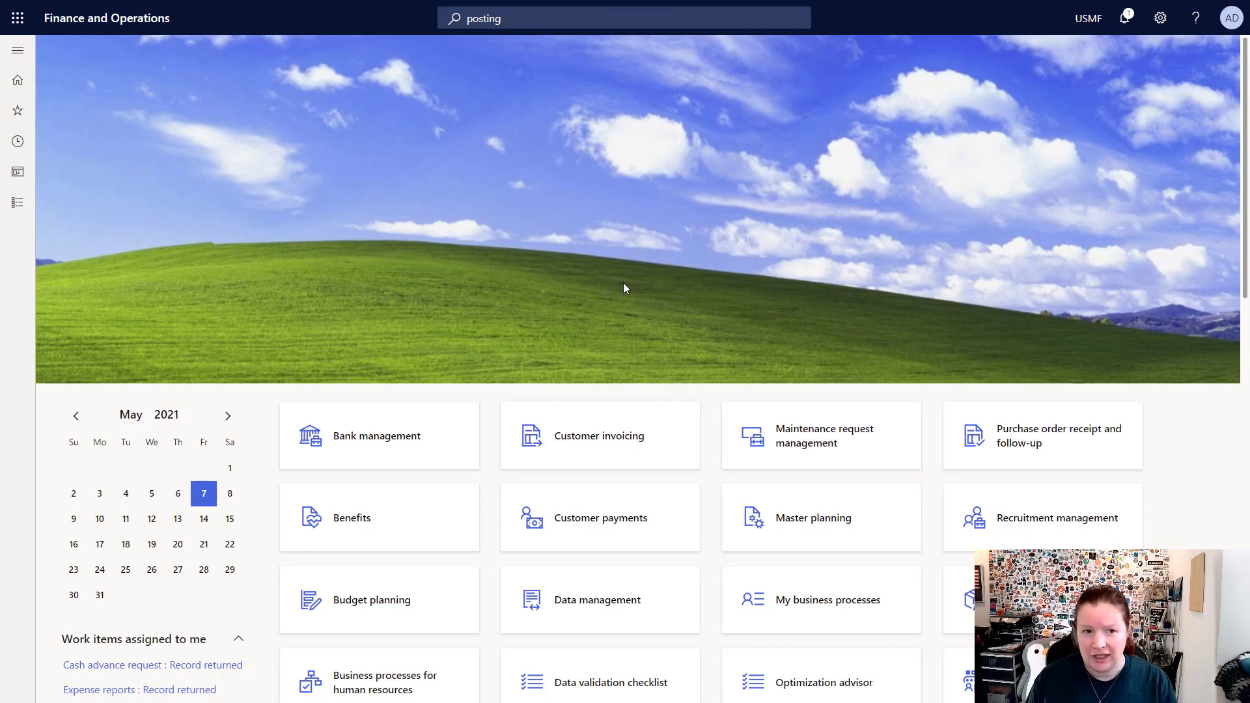
Search 'proc cat' and open the Procurement categories page
left_click(546, 18)
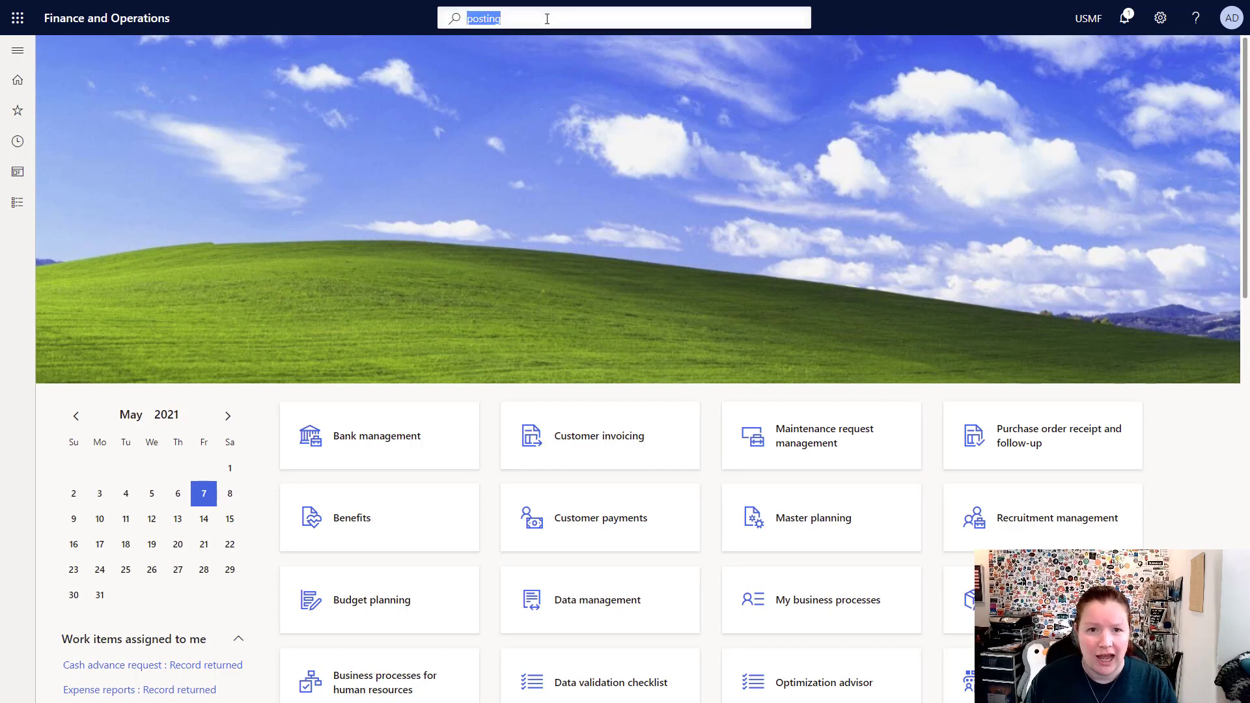
type("pr")
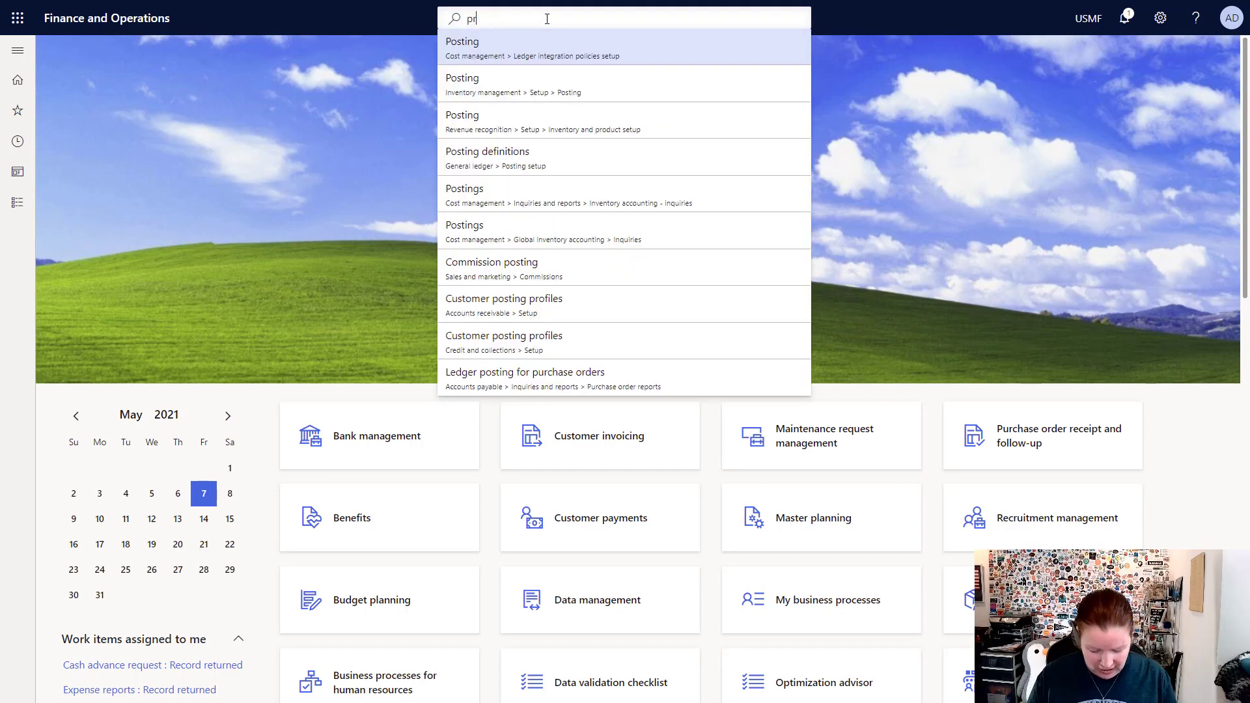
type("oc")
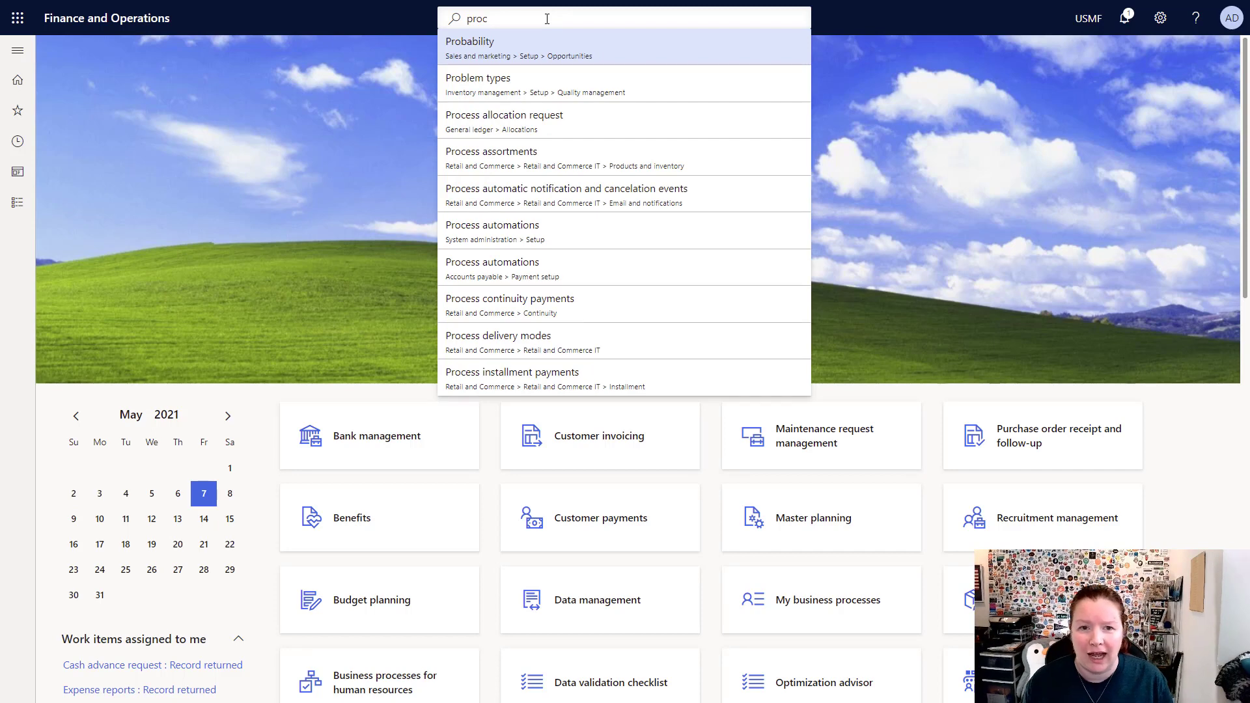
type(" cat")
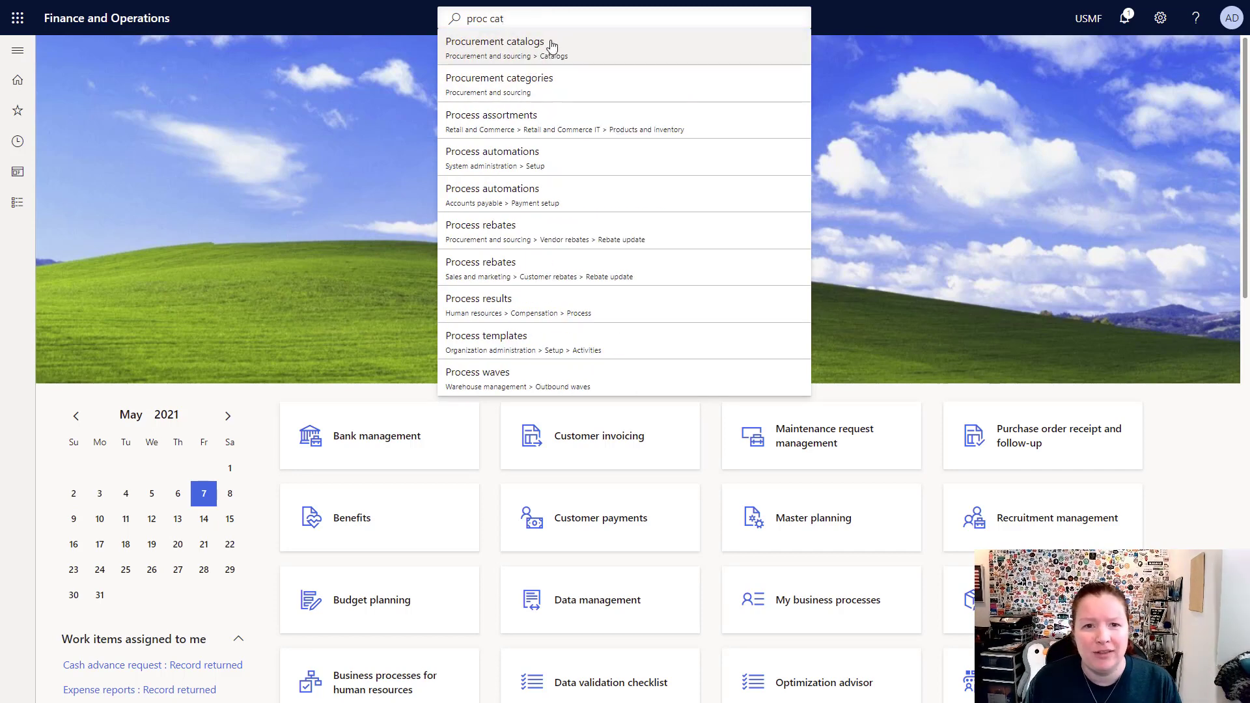
left_click(511, 94)
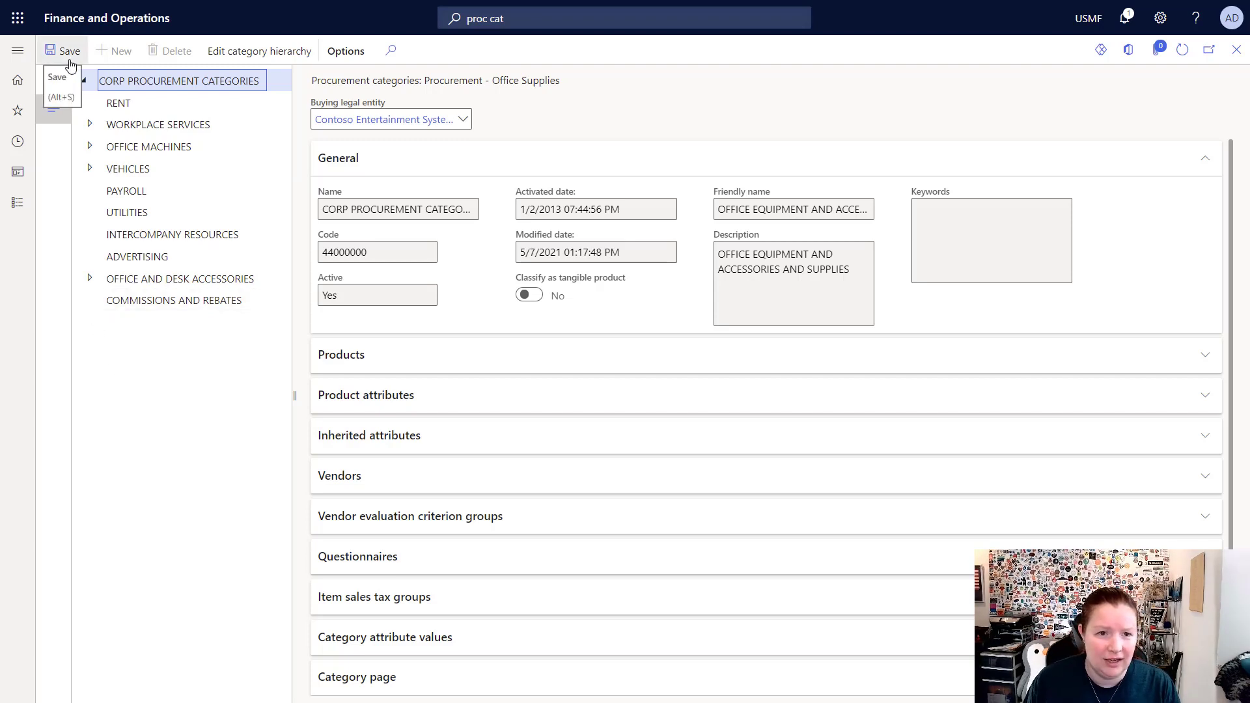
Add a new category node named LEGAL FEES to the procurement hierarchy and save it
left_click(271, 64)
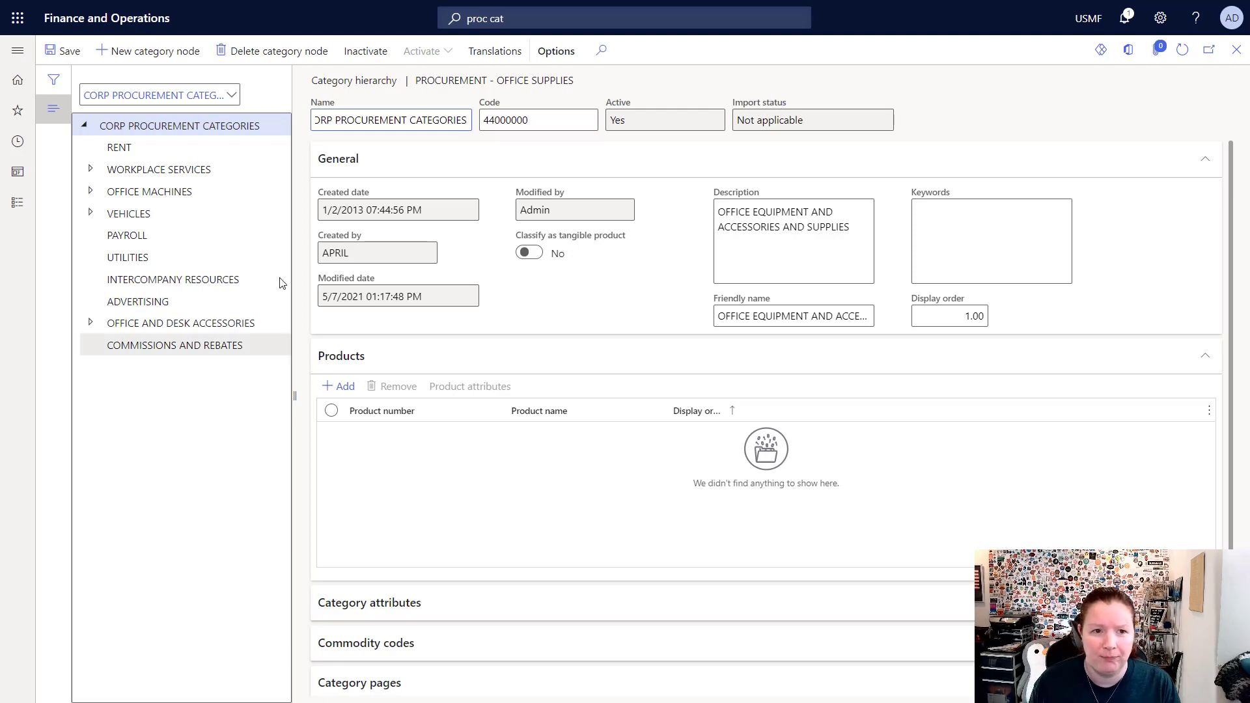
left_click(170, 62)
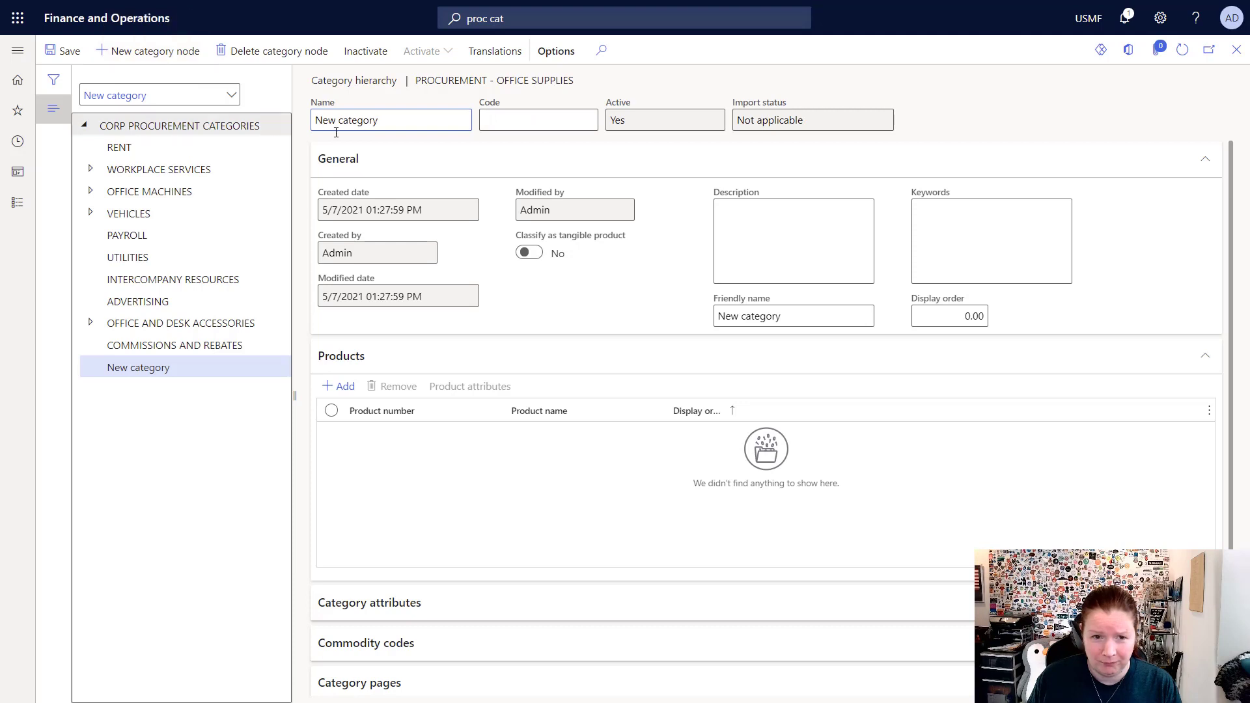
left_click_drag(390, 120, 239, 120)
type("LEGAL")
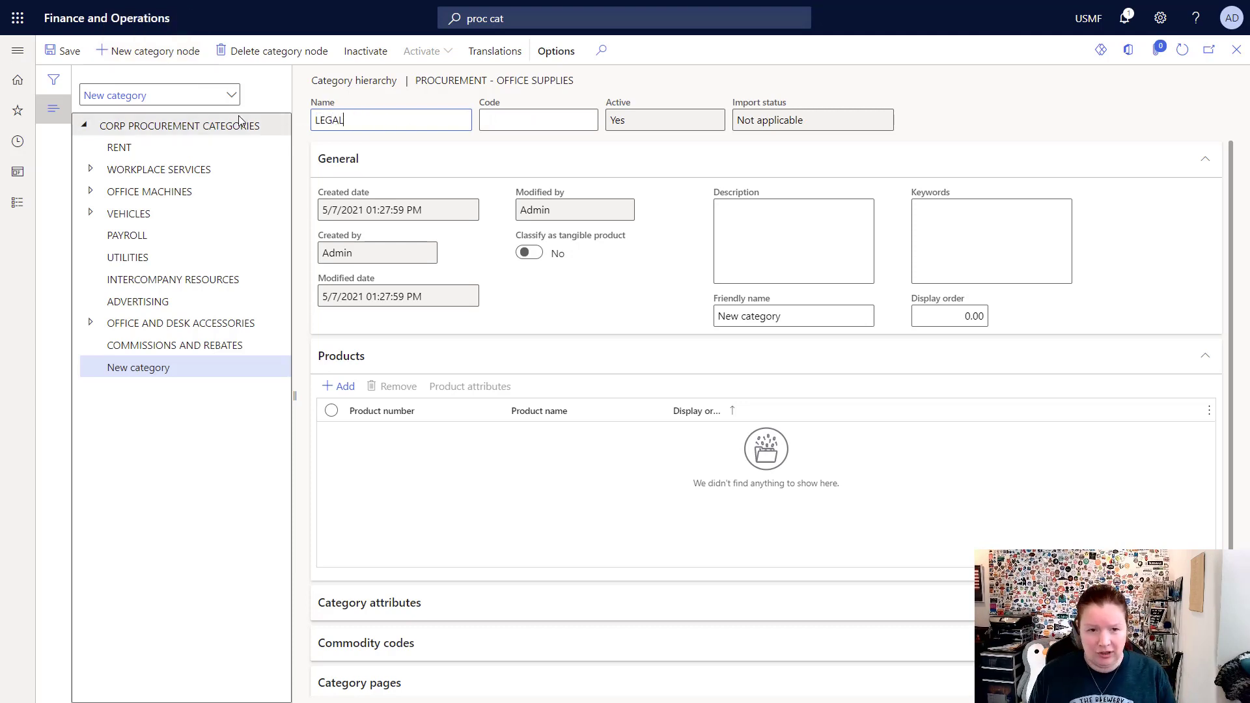
type(" FEES")
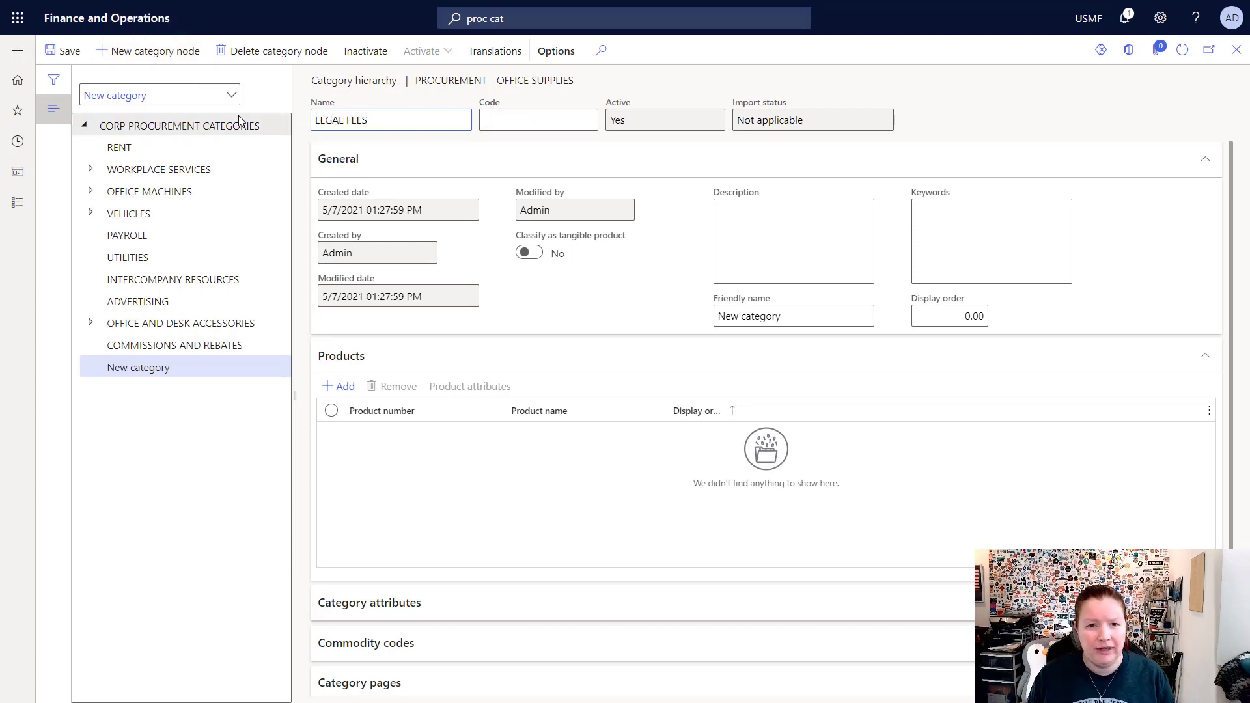
key("Tab")
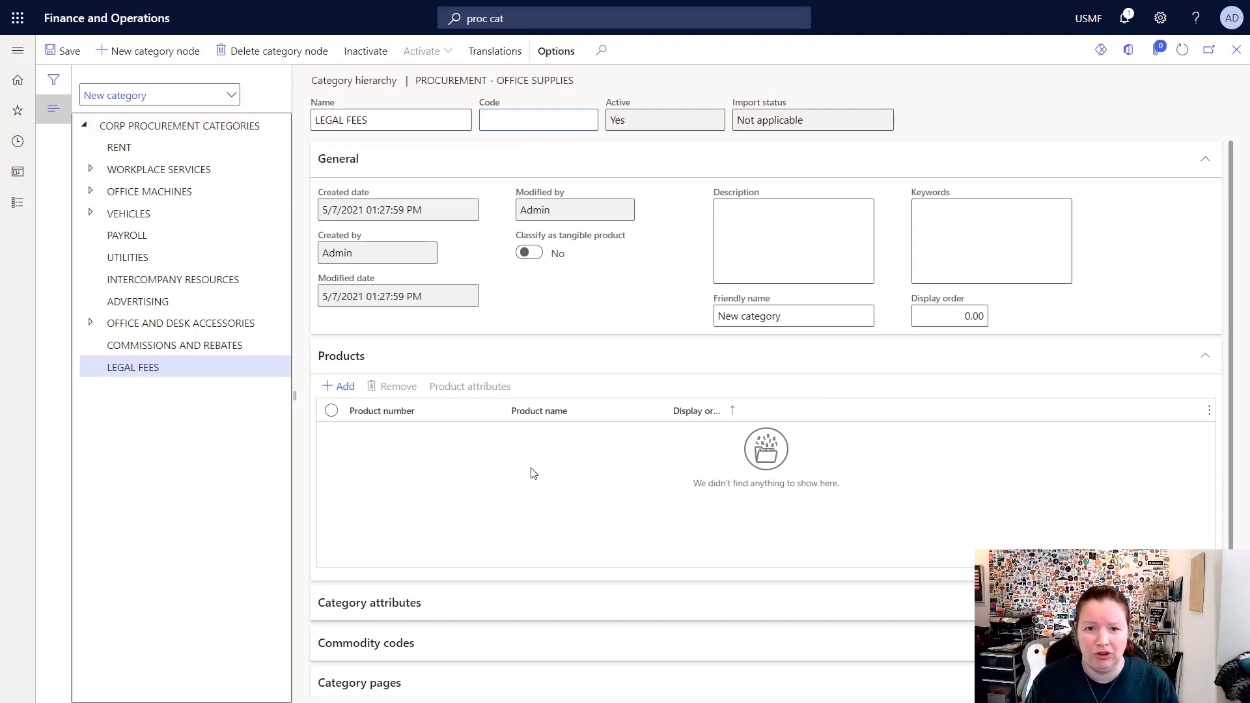
left_click(63, 51)
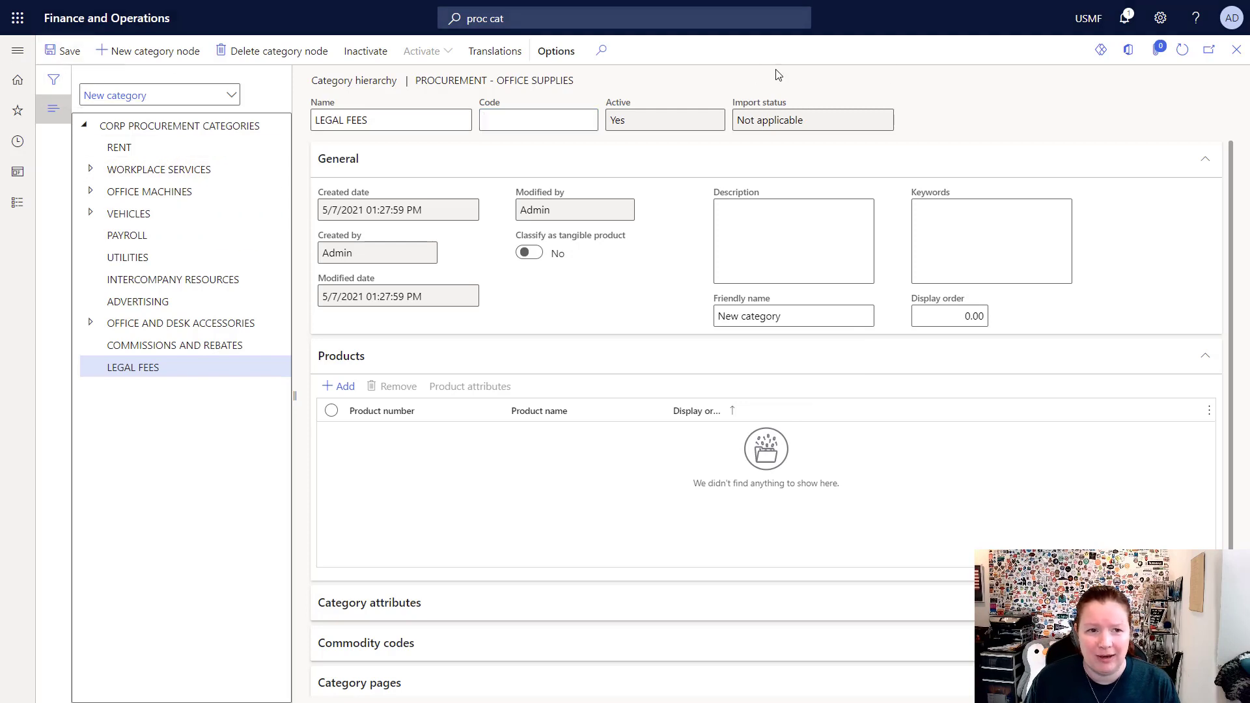
left_click(1236, 51)
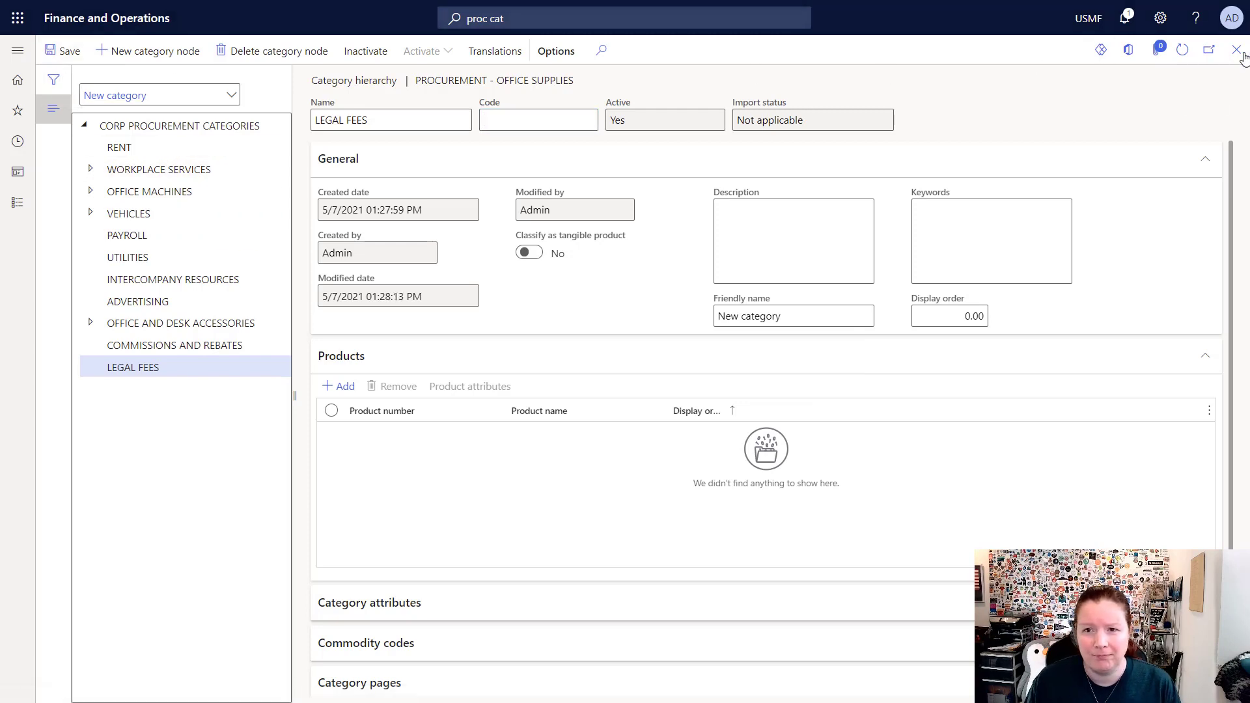
Open Inventory management Posting via 'posting' search and show Purchase order rules for Purchase expenditure for expense
left_click(563, 13)
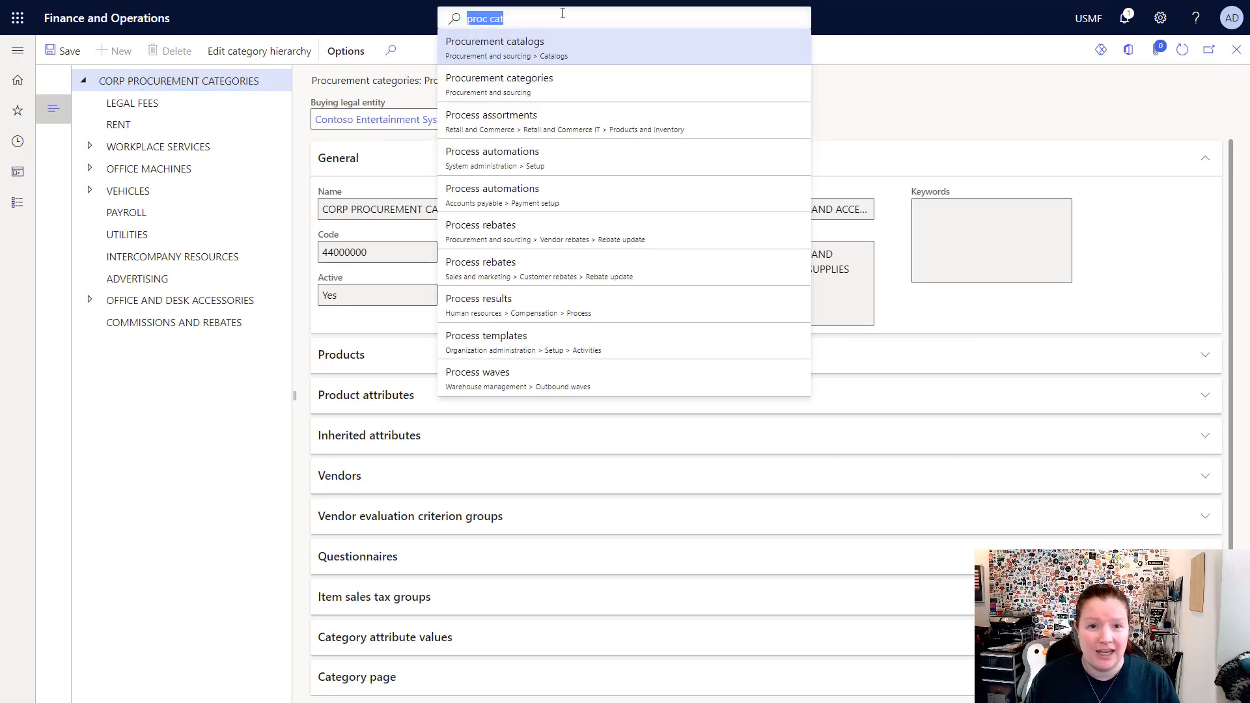
type("post")
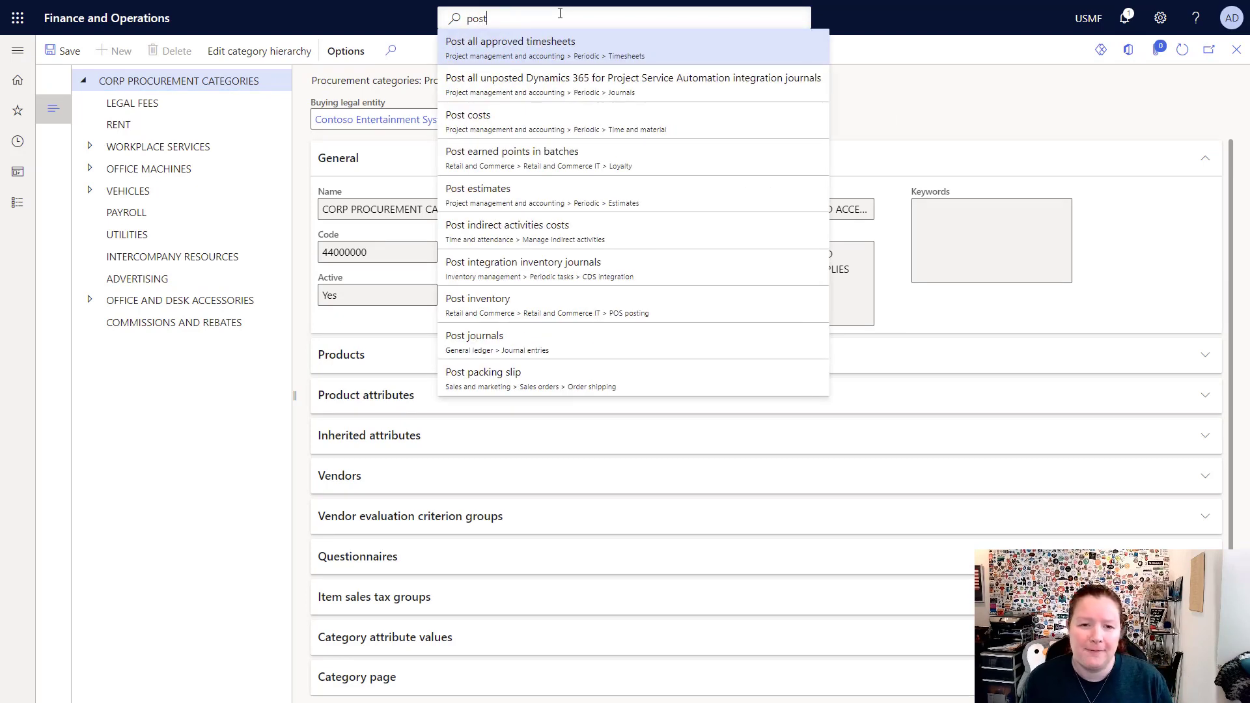
type("ing")
left_click(556, 22)
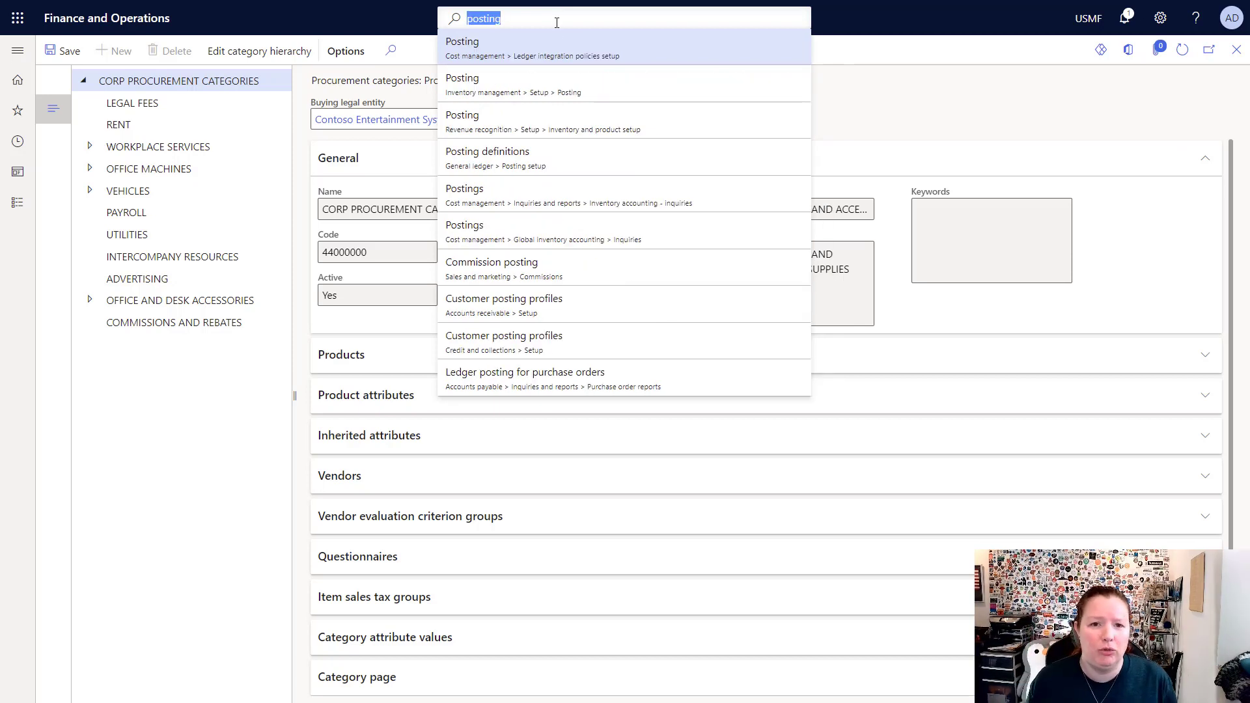
key("End")
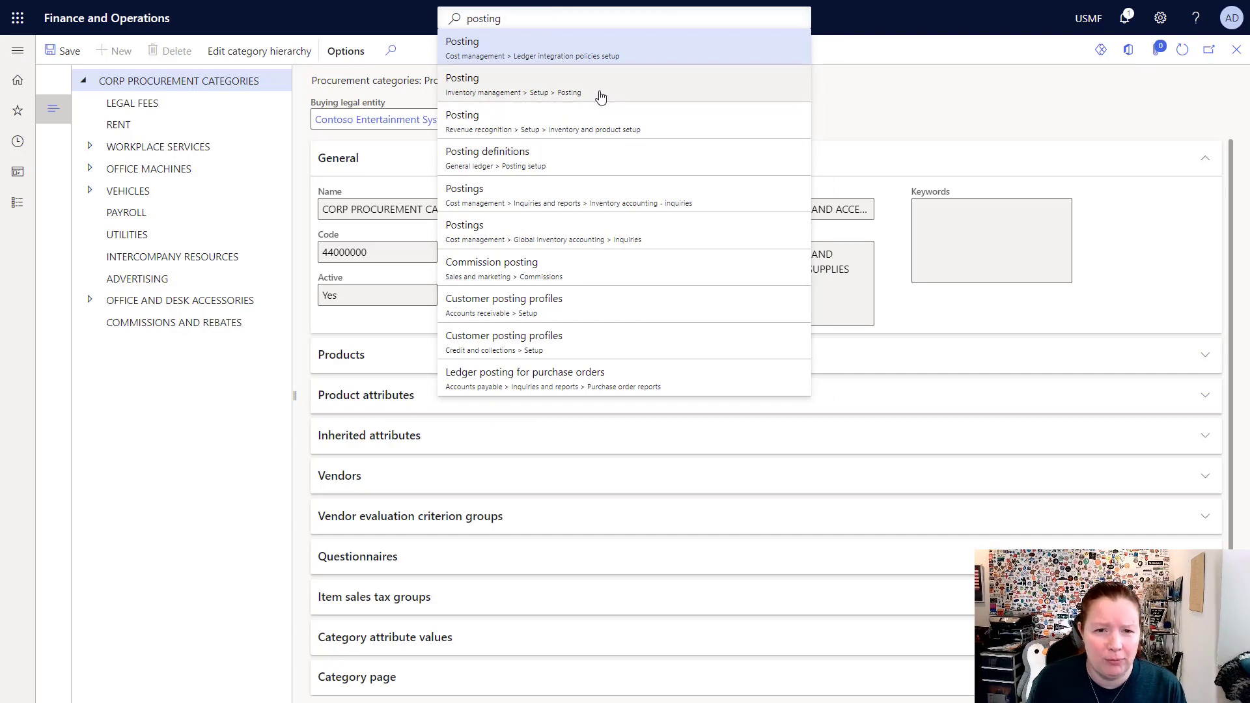
left_click(633, 97)
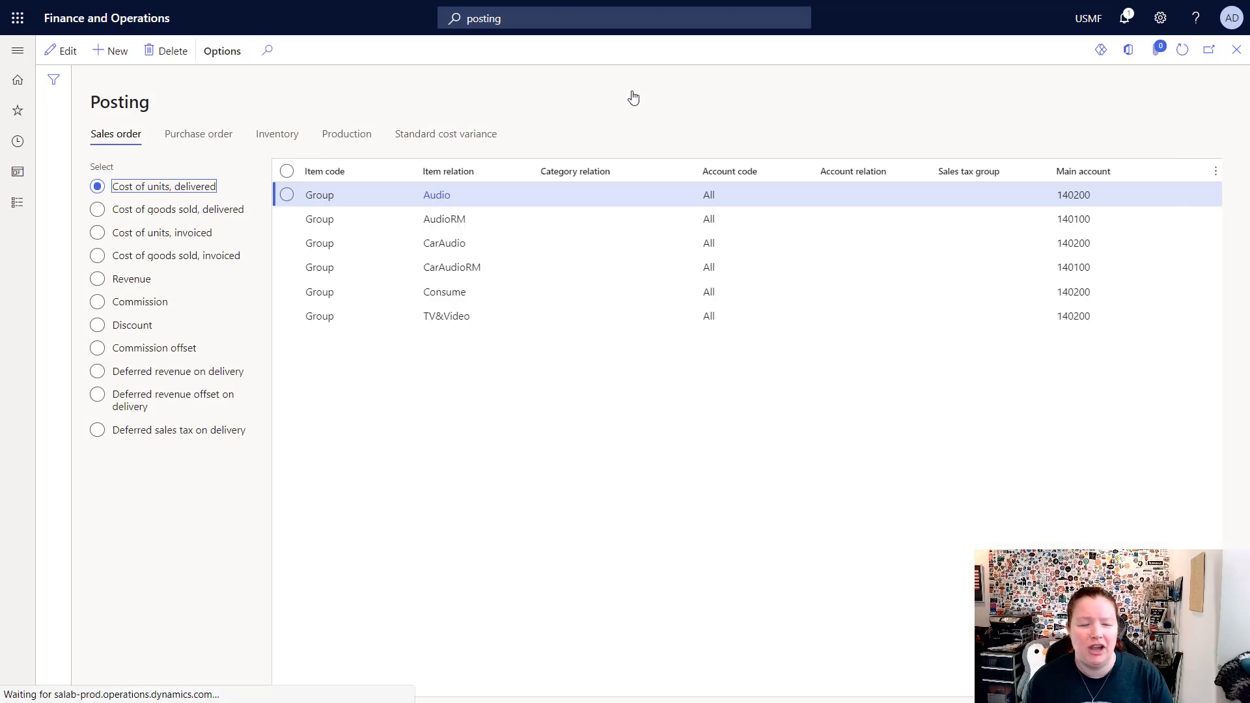
left_click(191, 140)
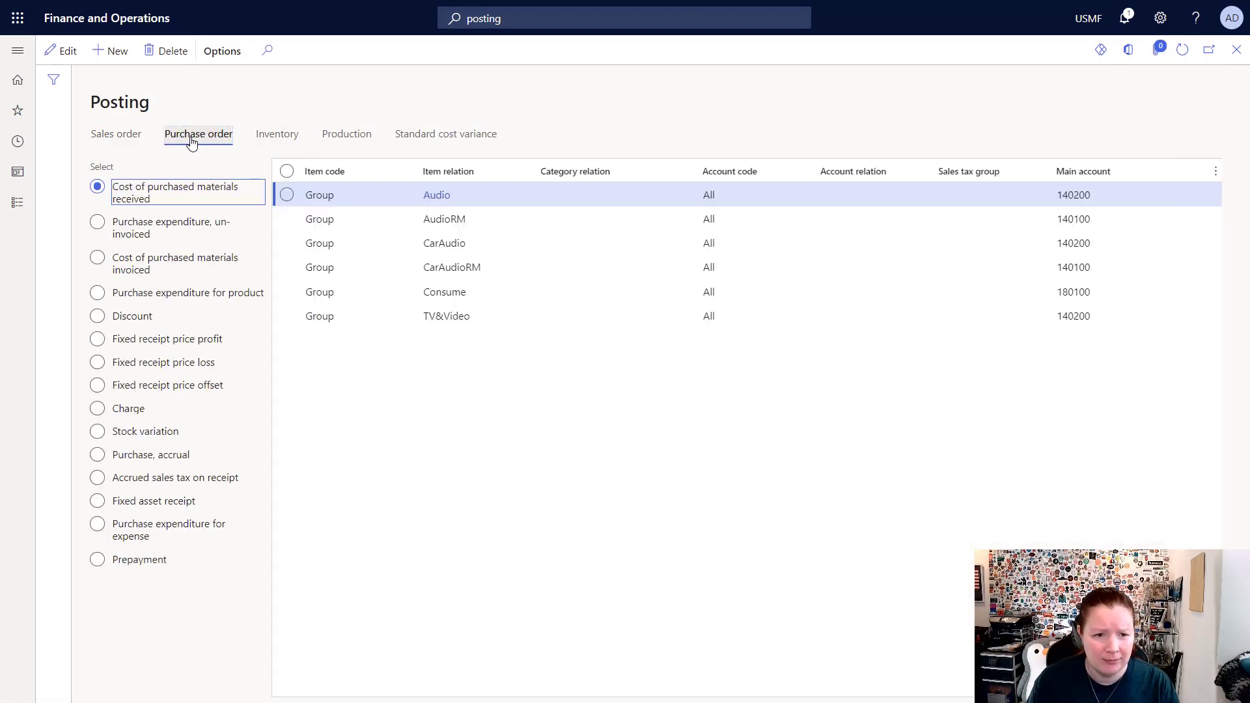
left_click(97, 531)
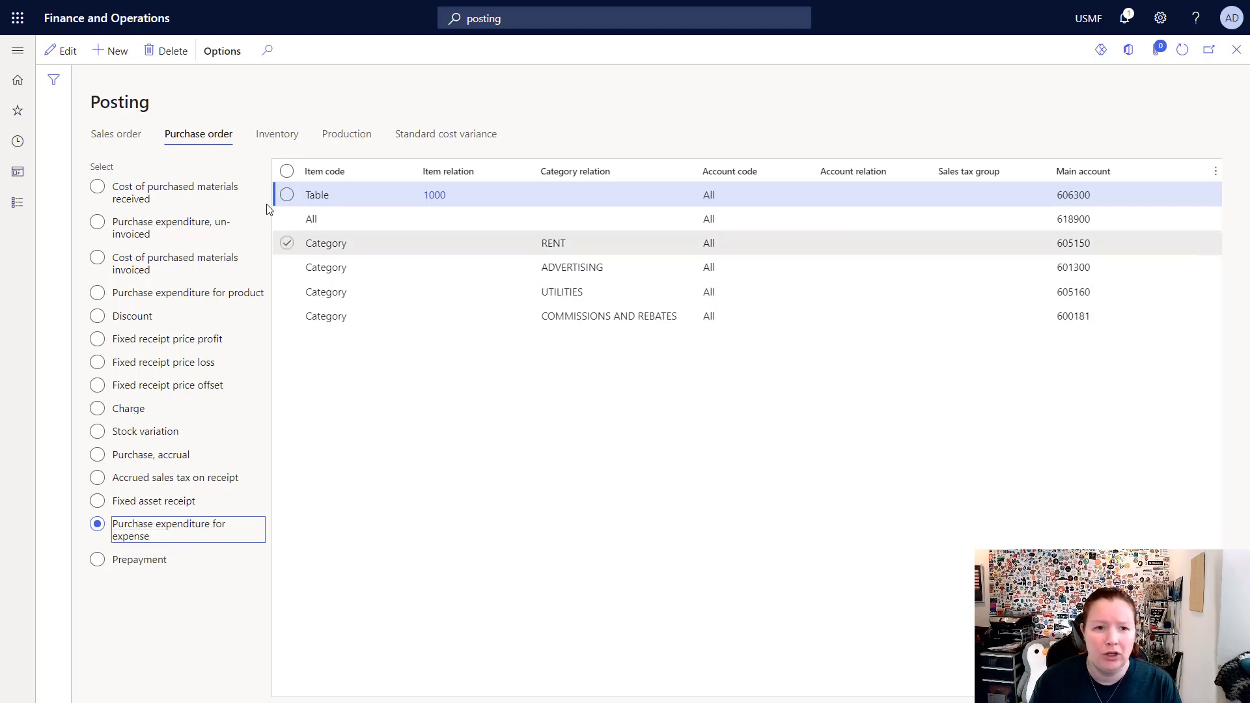
Add a posting line with item code Category, category LEGAL FEES, and main account 618180
left_click(112, 58)
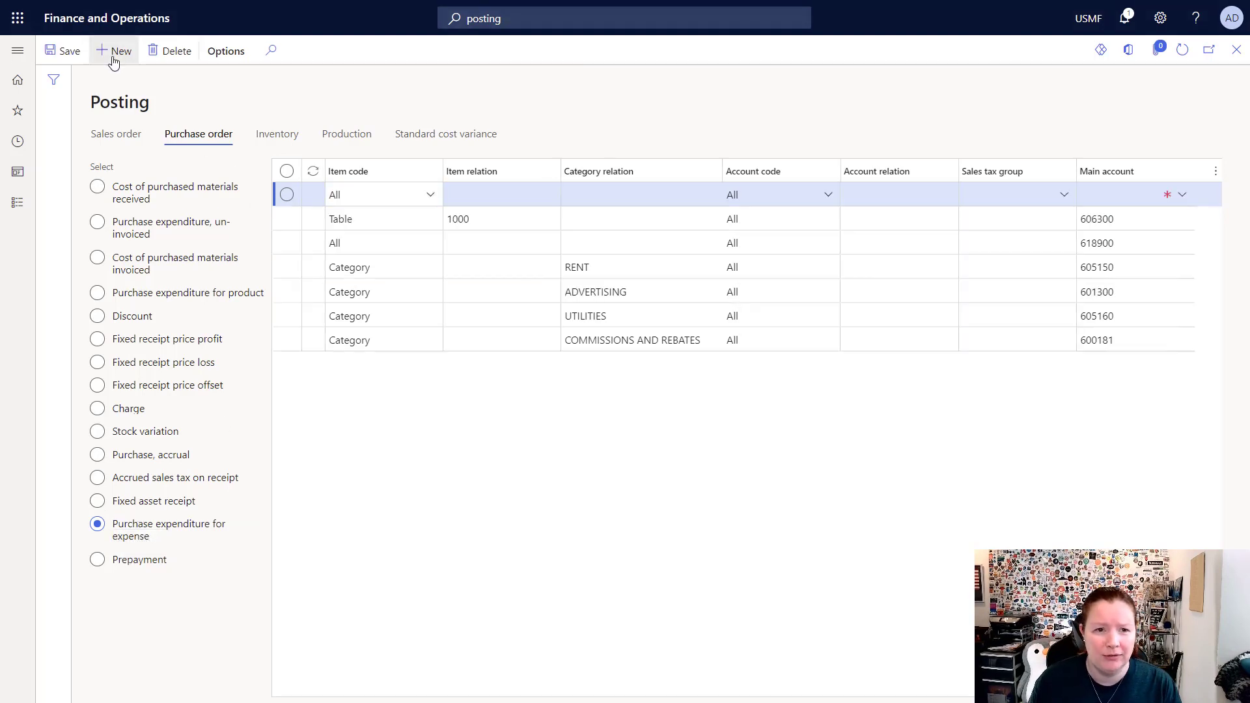
left_click(429, 195)
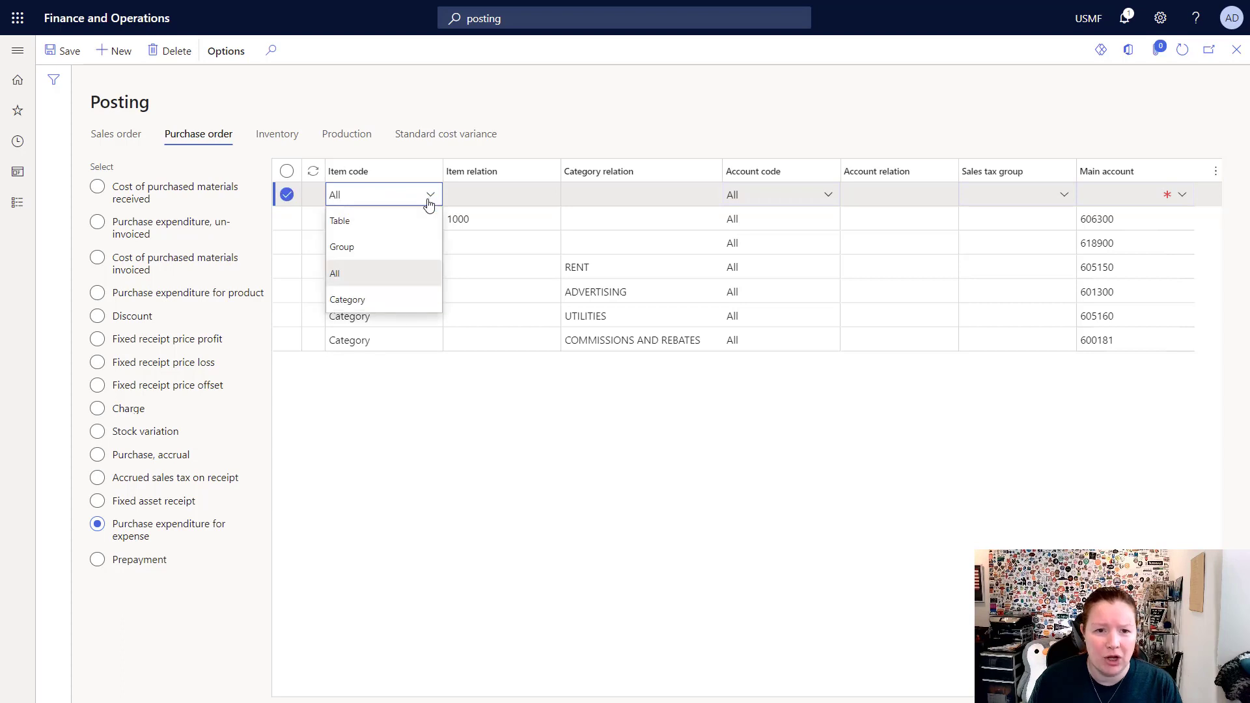
left_click(354, 300)
left_click(715, 196)
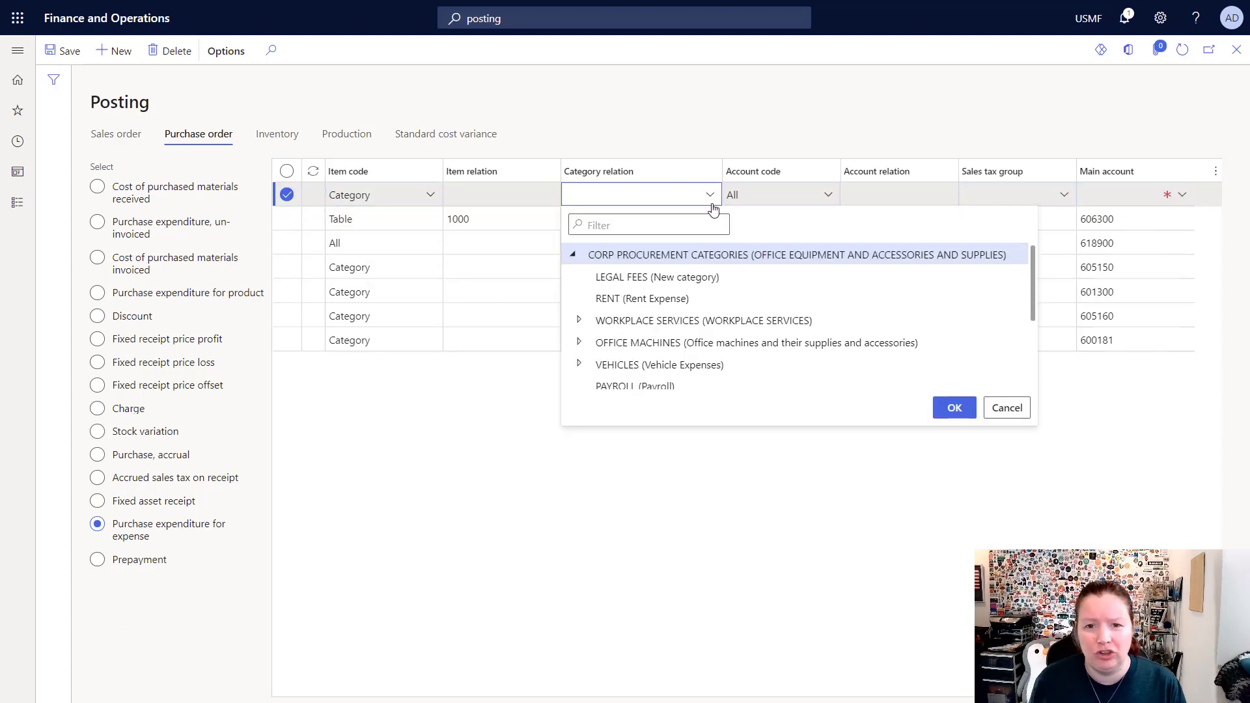
left_click(624, 278)
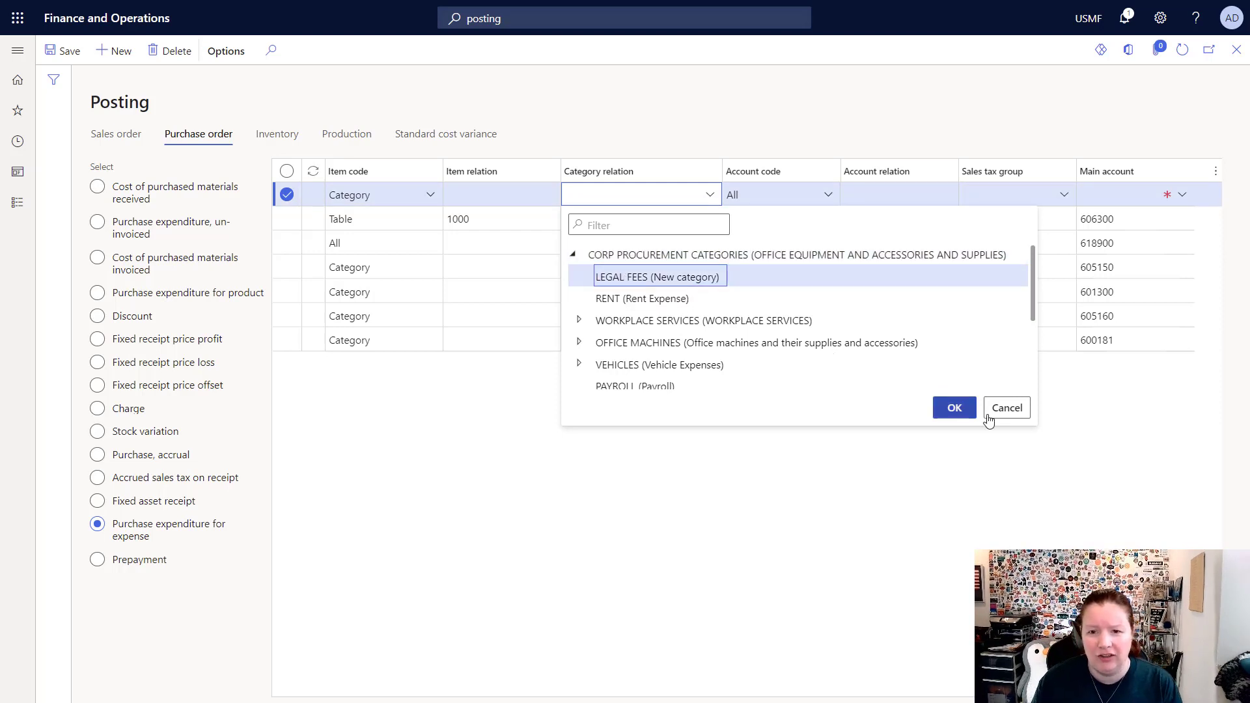
left_click(952, 410)
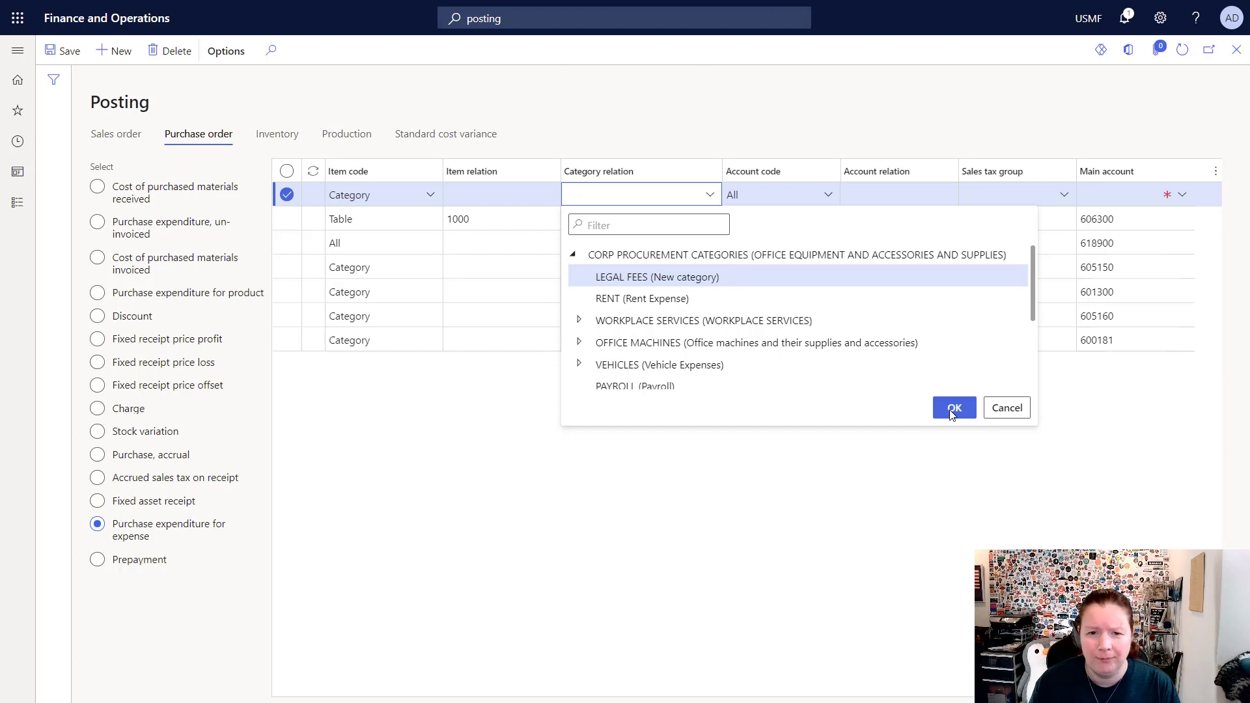
left_click(1119, 198)
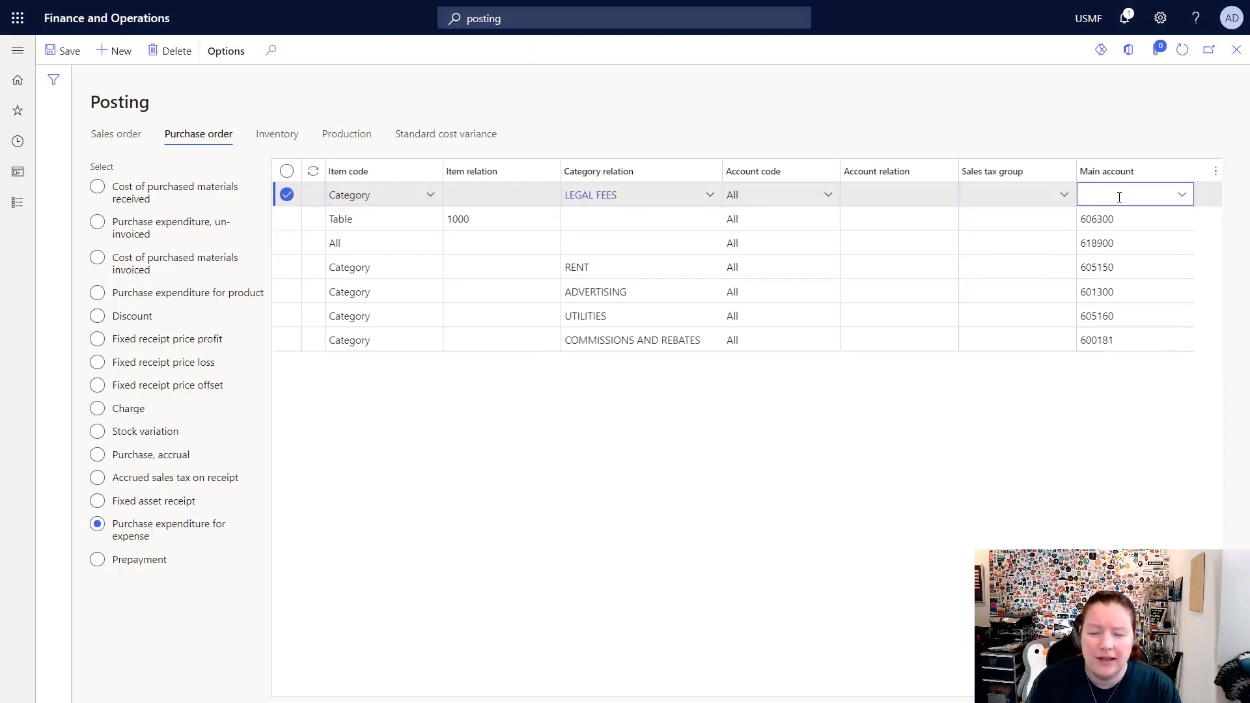
left_click(1181, 197)
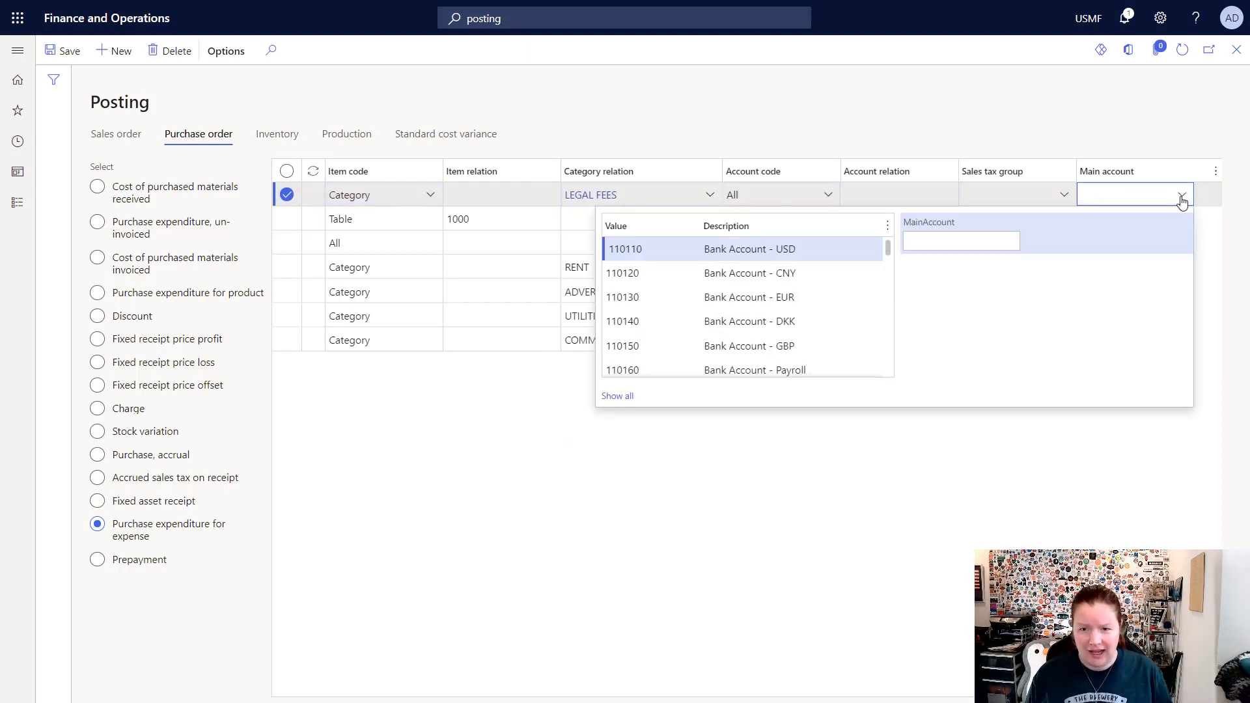
type("legal")
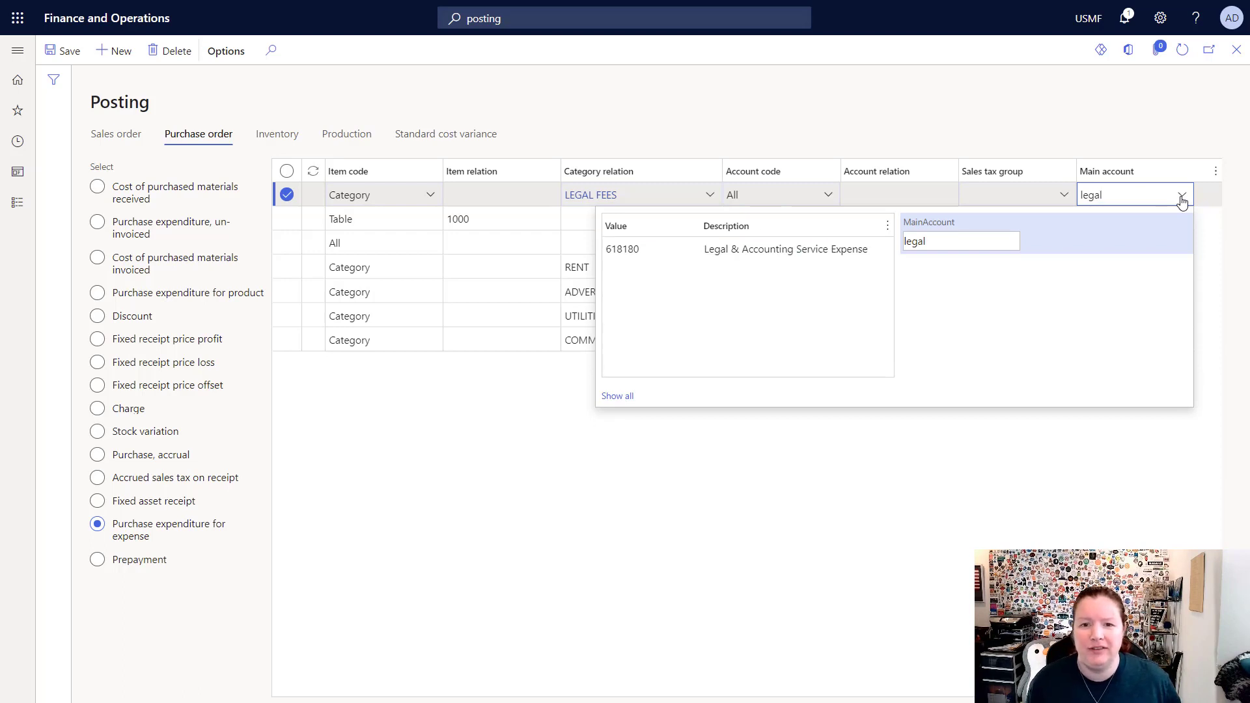
left_click(641, 251)
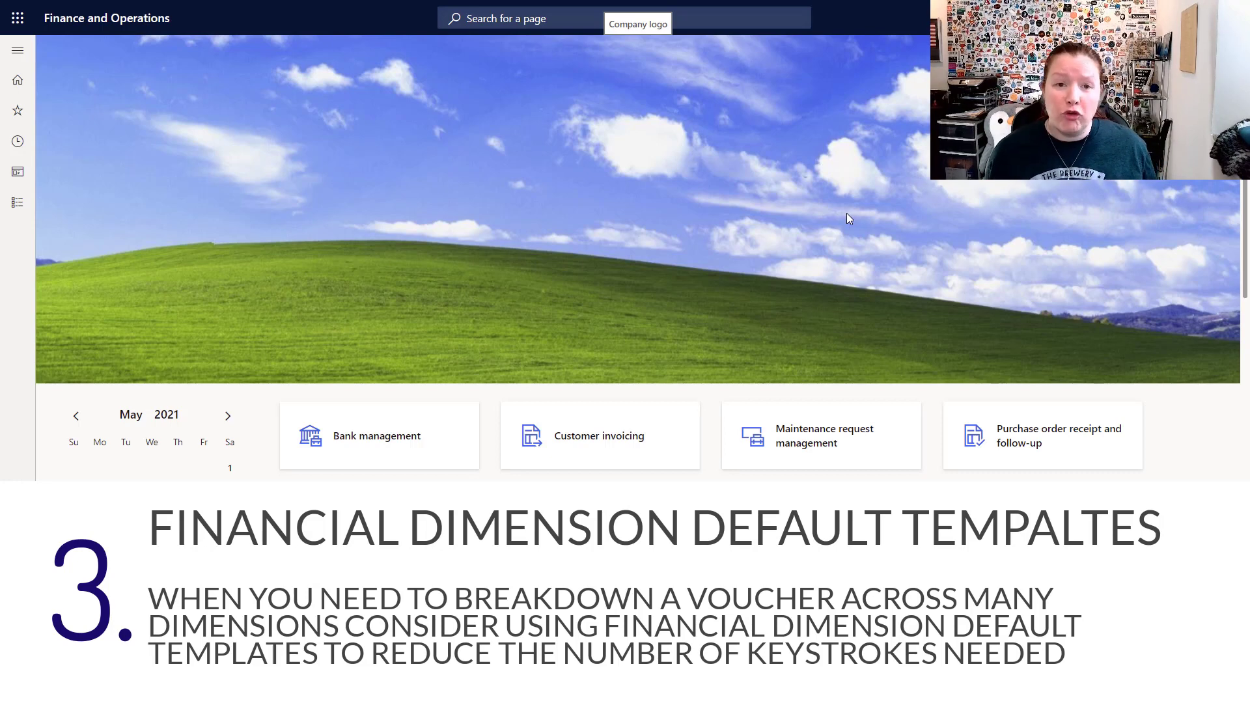
Start a new page search from the home dashboard
left_click(581, 25)
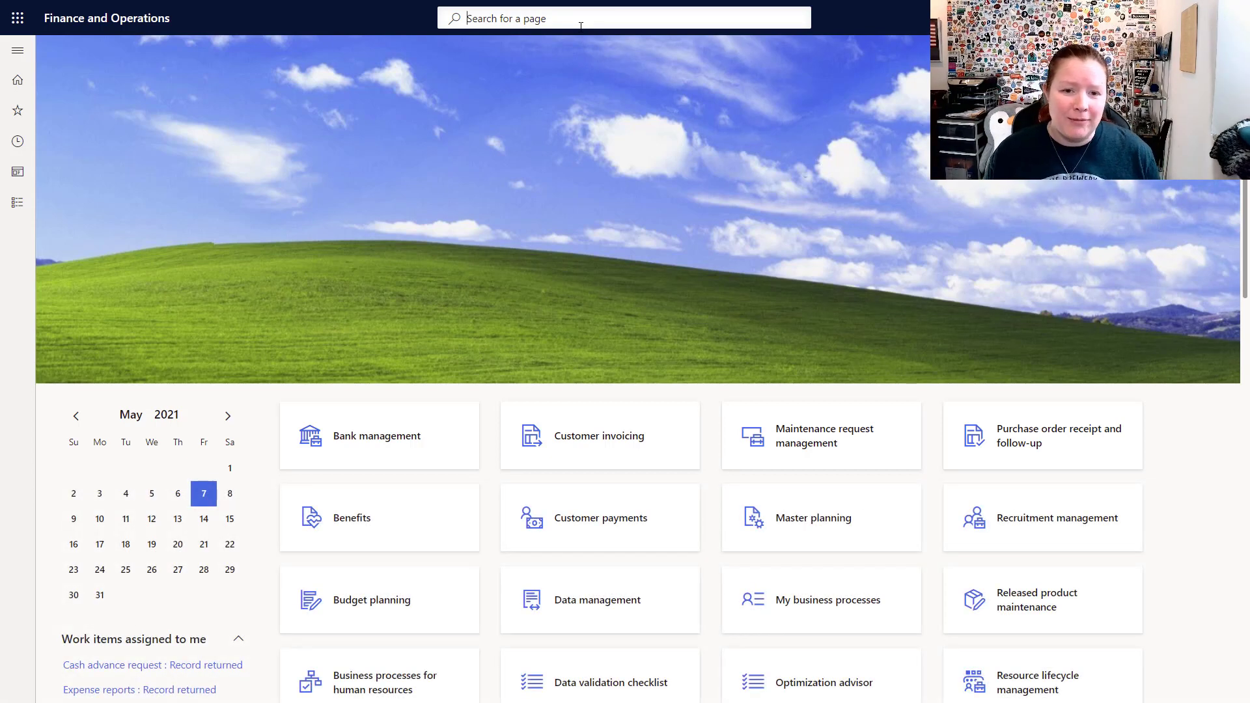
Search 'fin dim def' and open Financial dimension default templates
type("f")
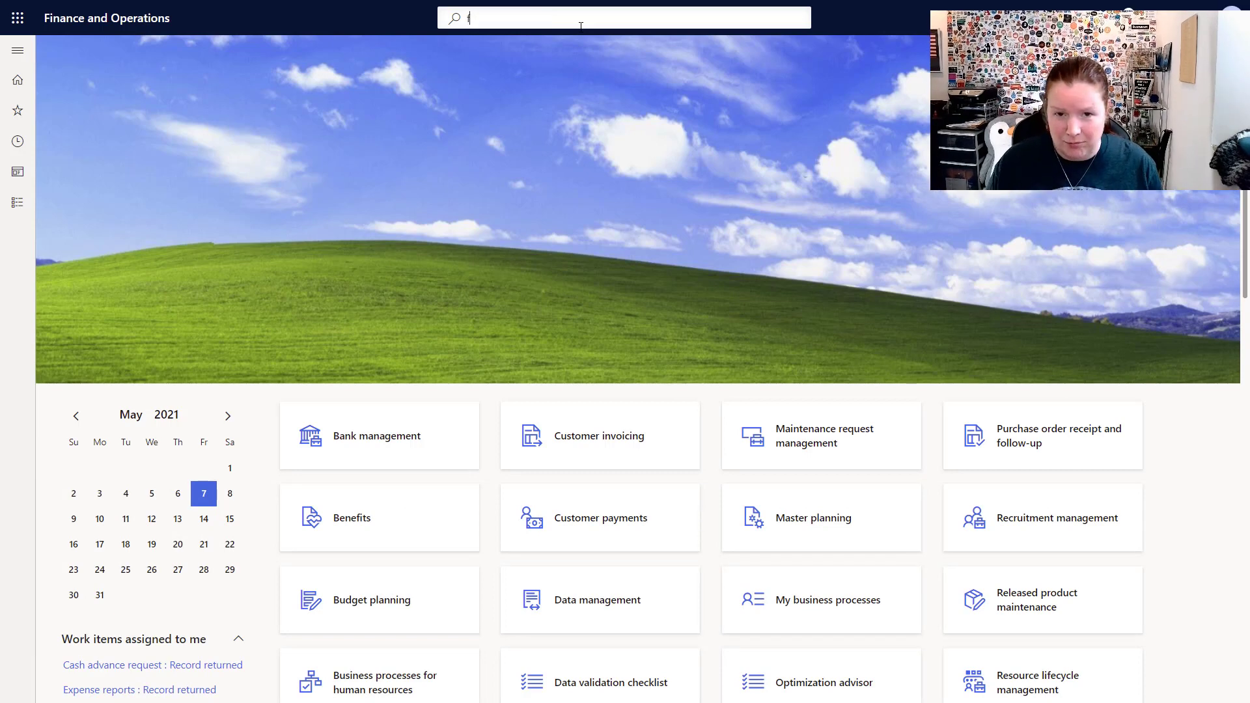
type("in dim")
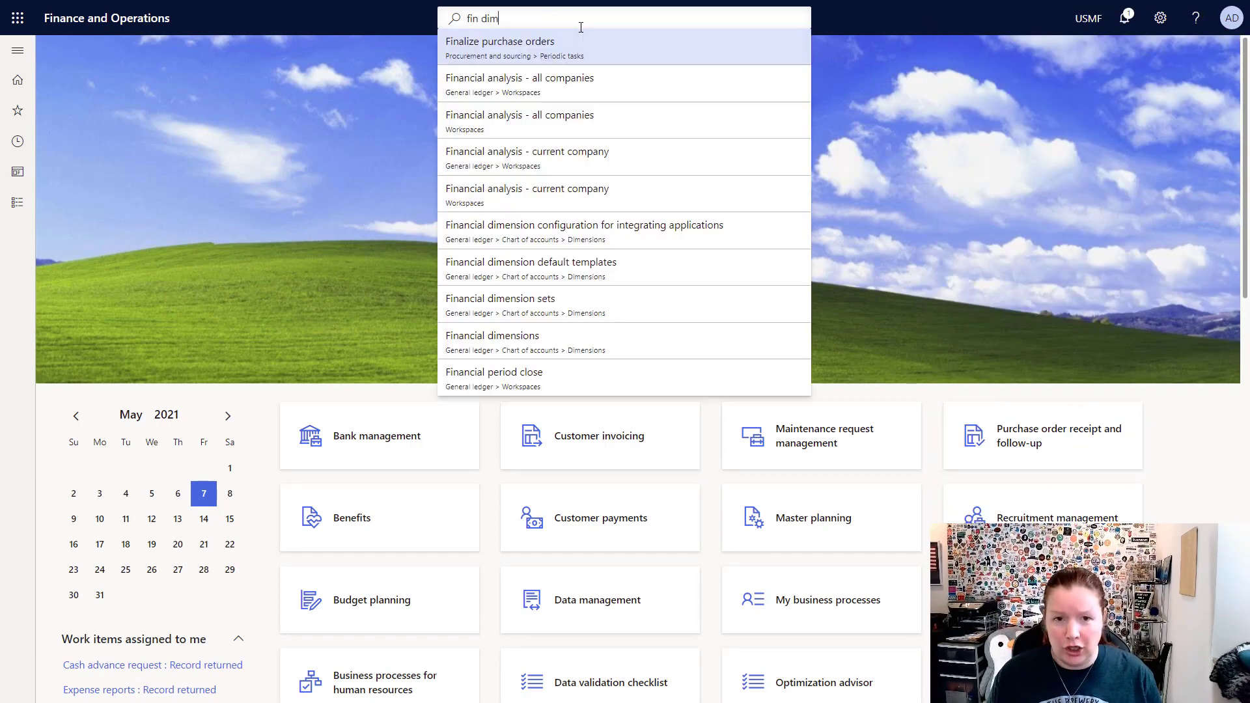
type(" def")
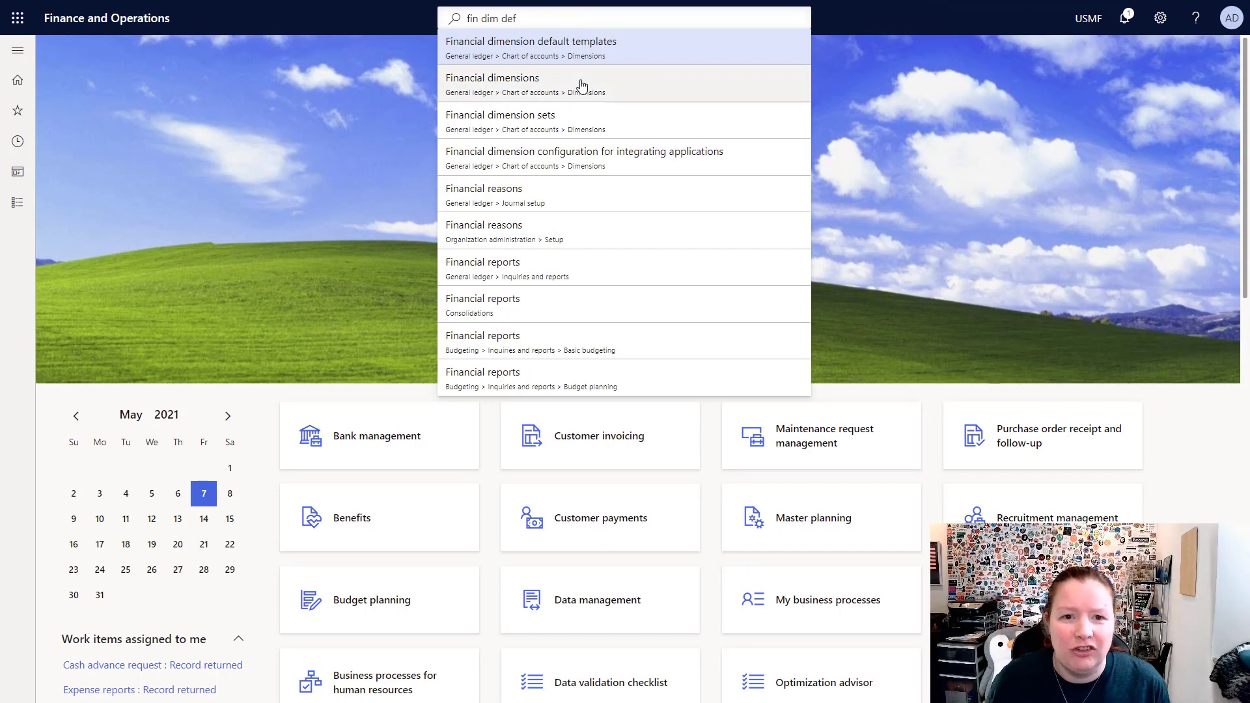
left_click(579, 61)
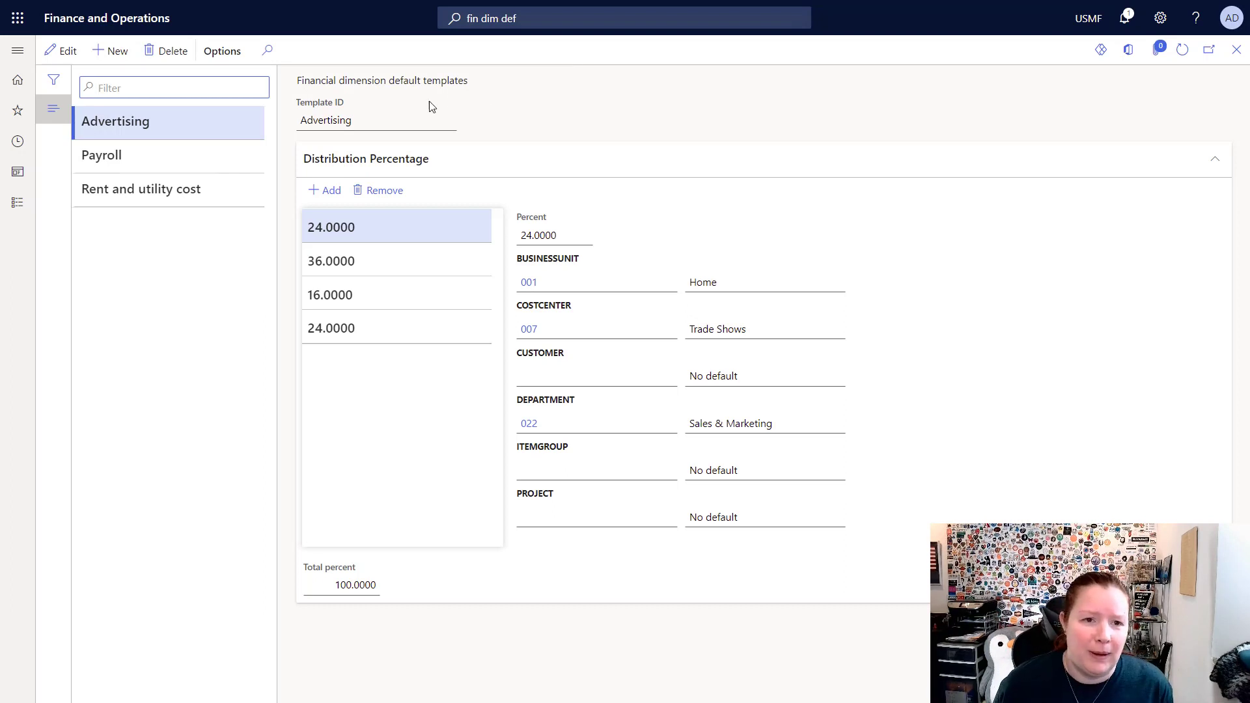
left_click(222, 53)
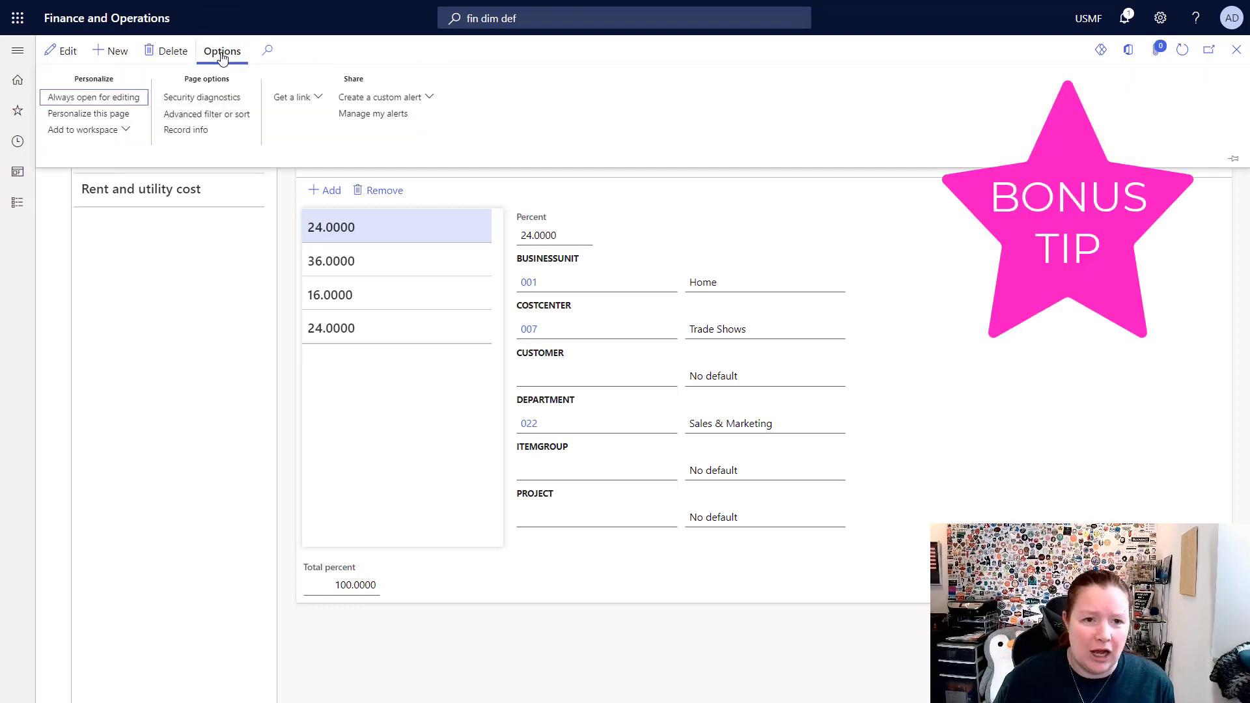
left_click(204, 103)
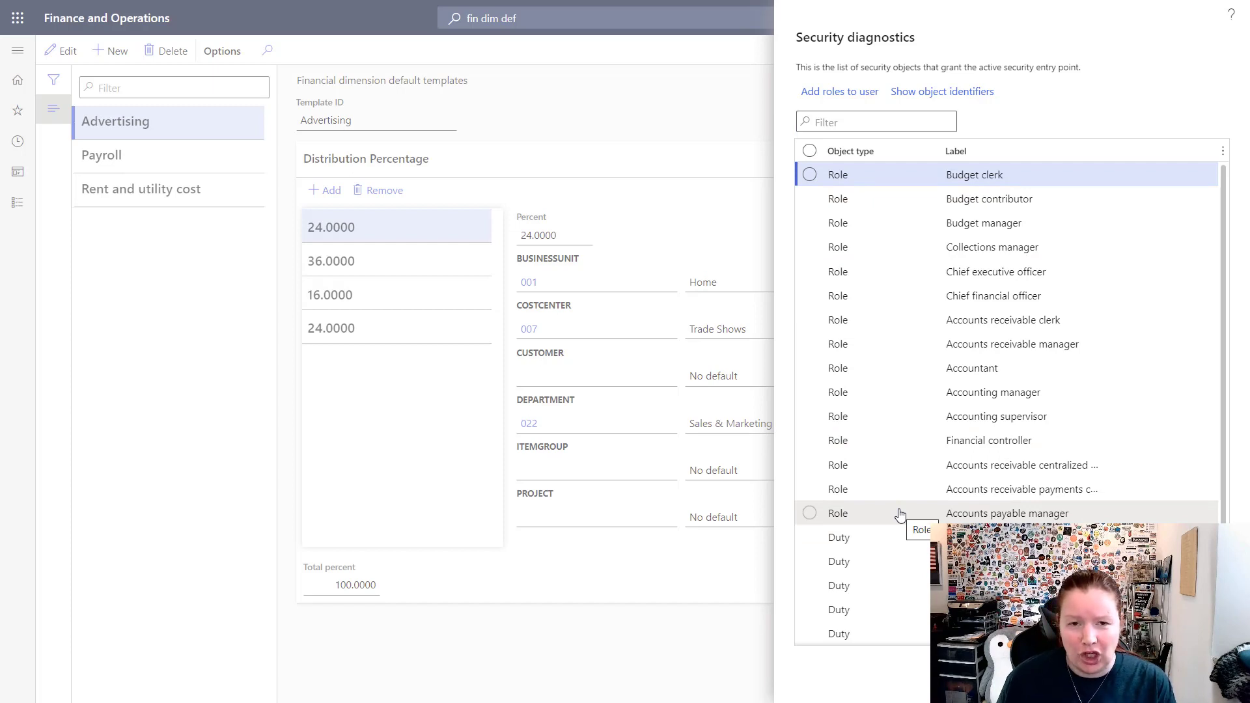
scroll(900, 515, "down", 1)
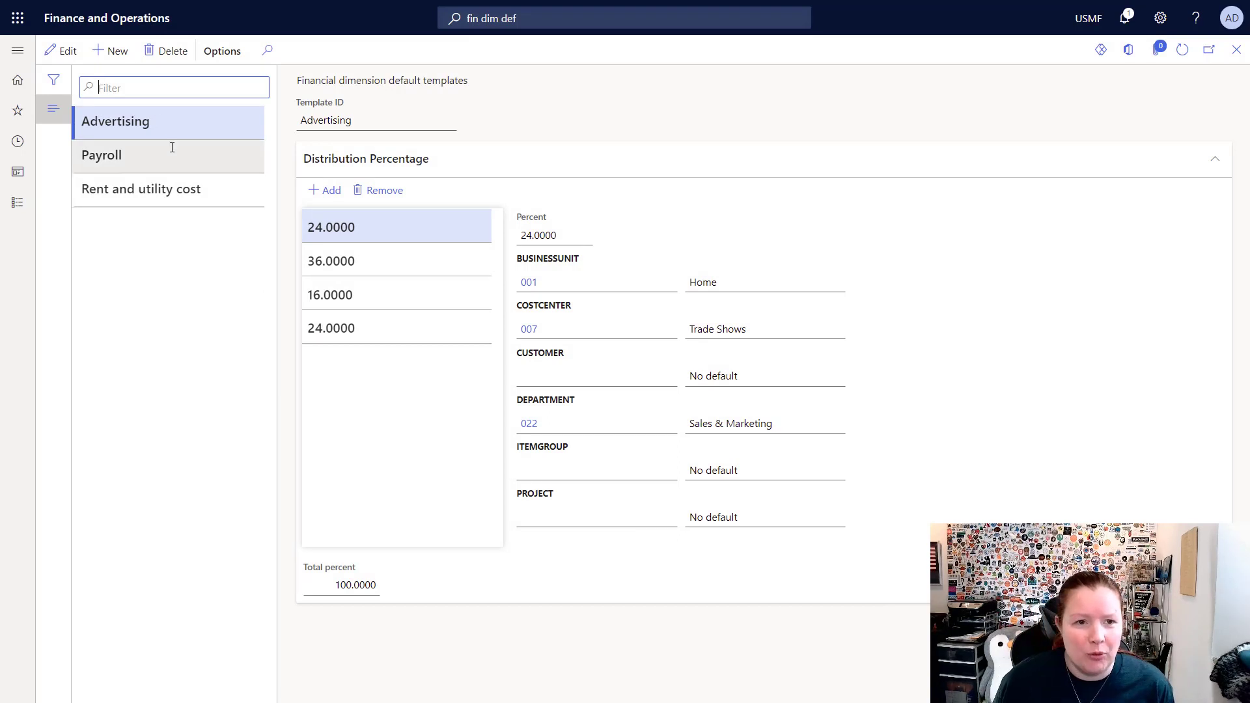
Create the Legal Fees template with 25% to business unit 001 Home, adding a second line
left_click(117, 57)
type("Legal Fees")
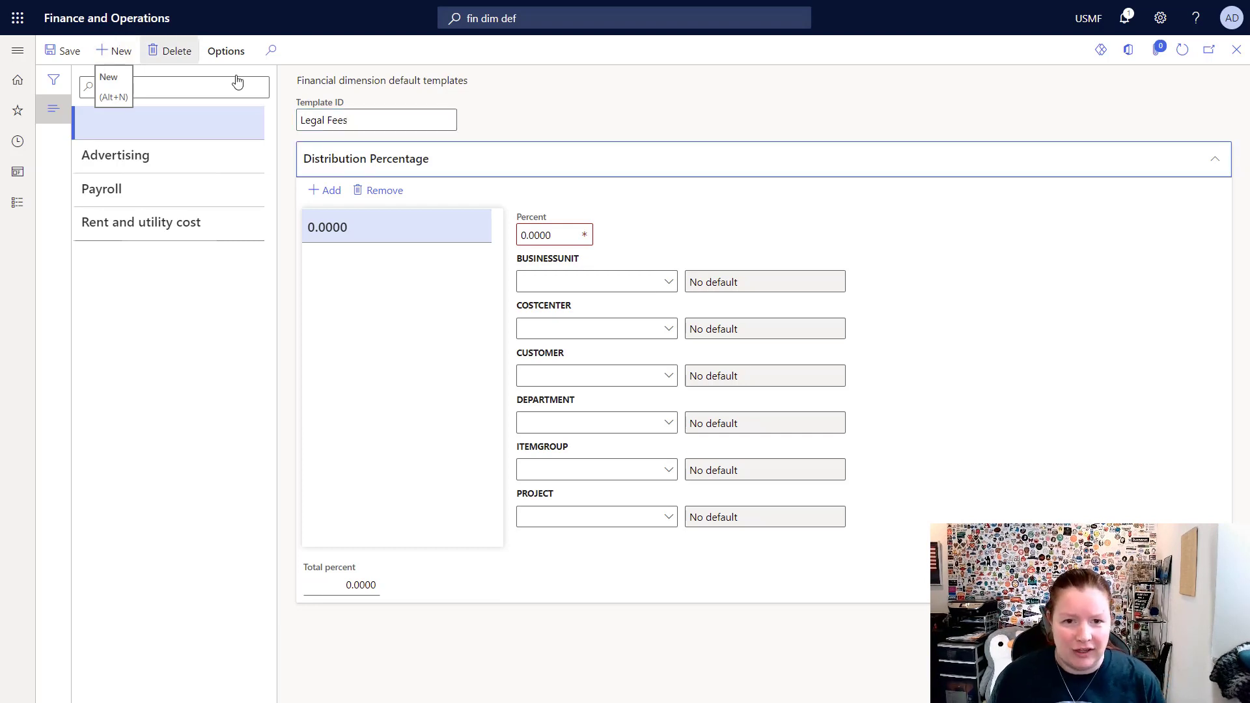
left_click(566, 241)
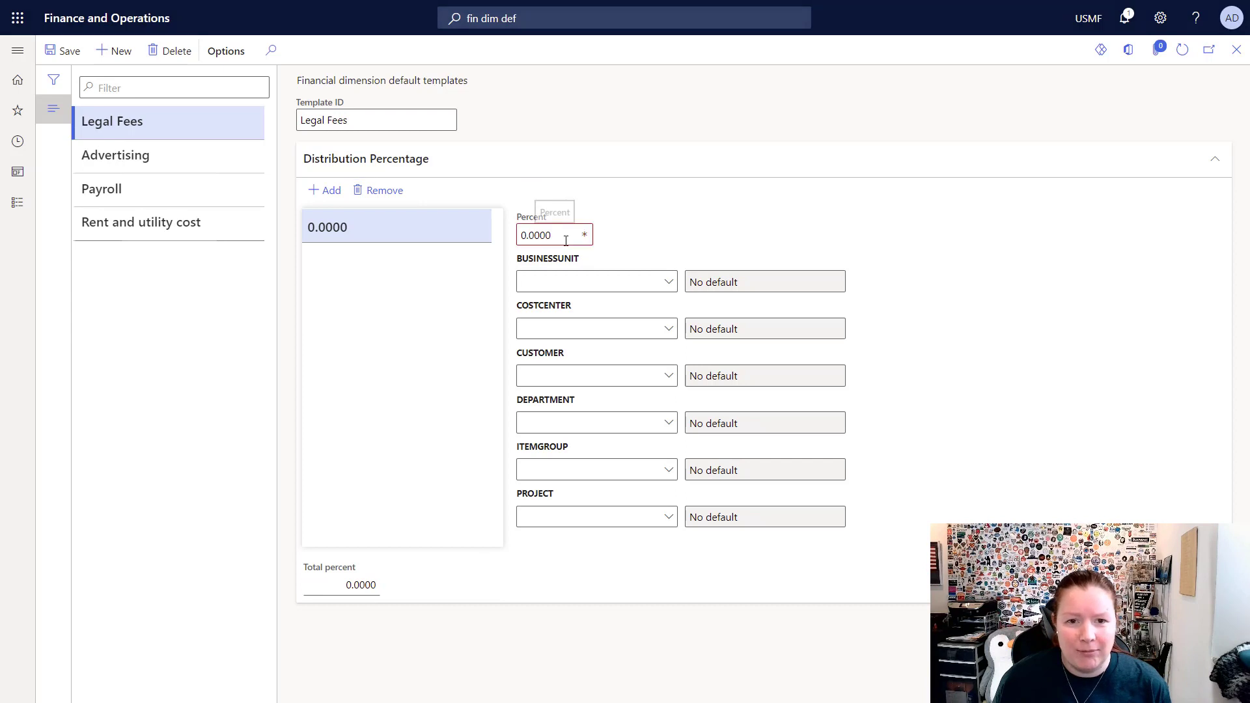
key("Tab")
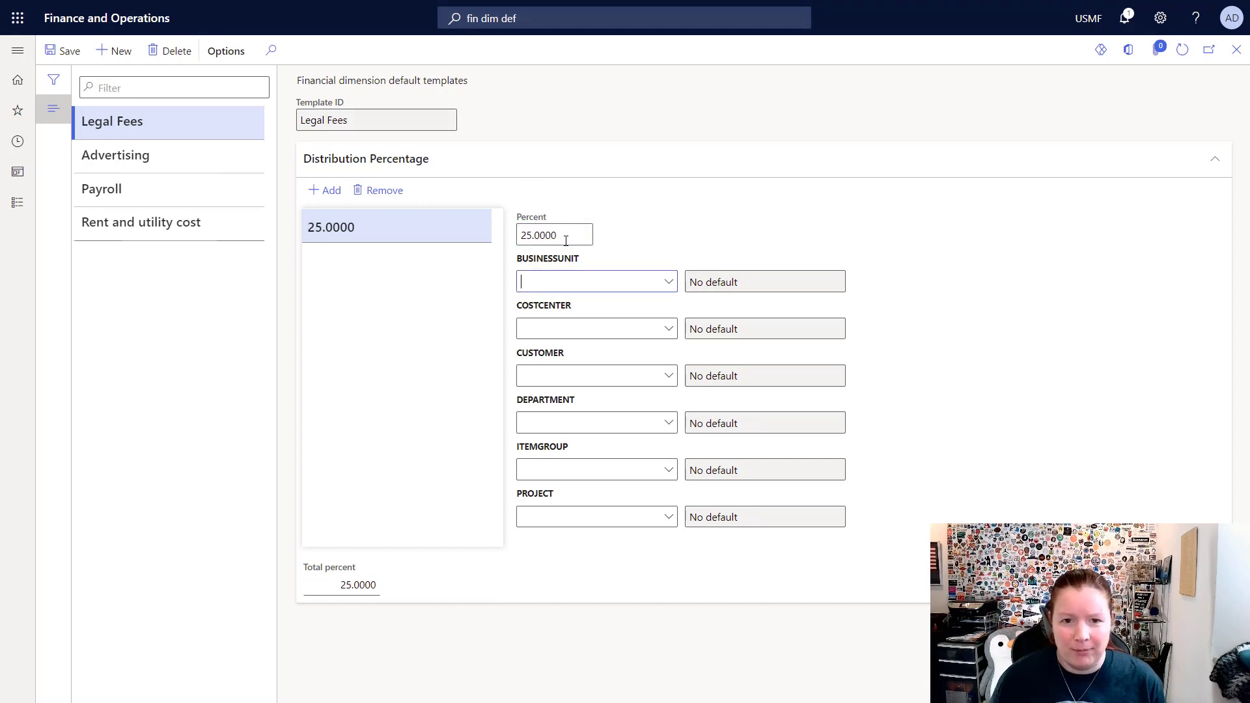
key("alt+Down")
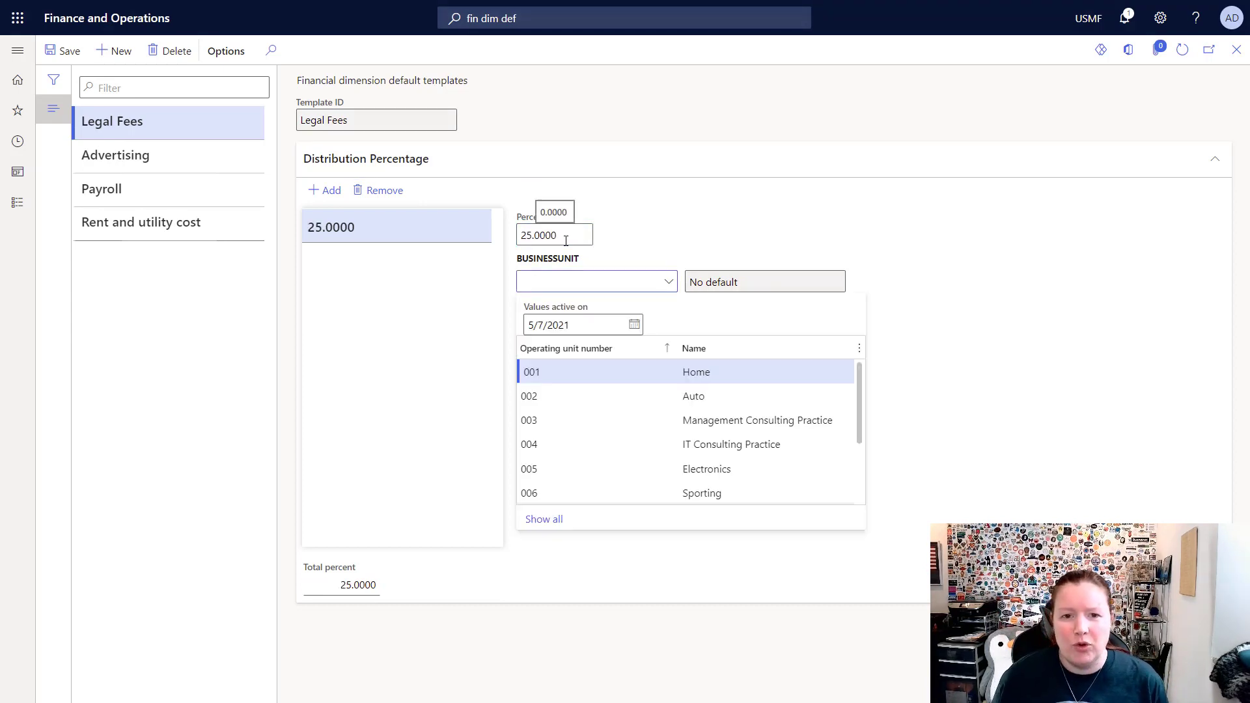
key("Return")
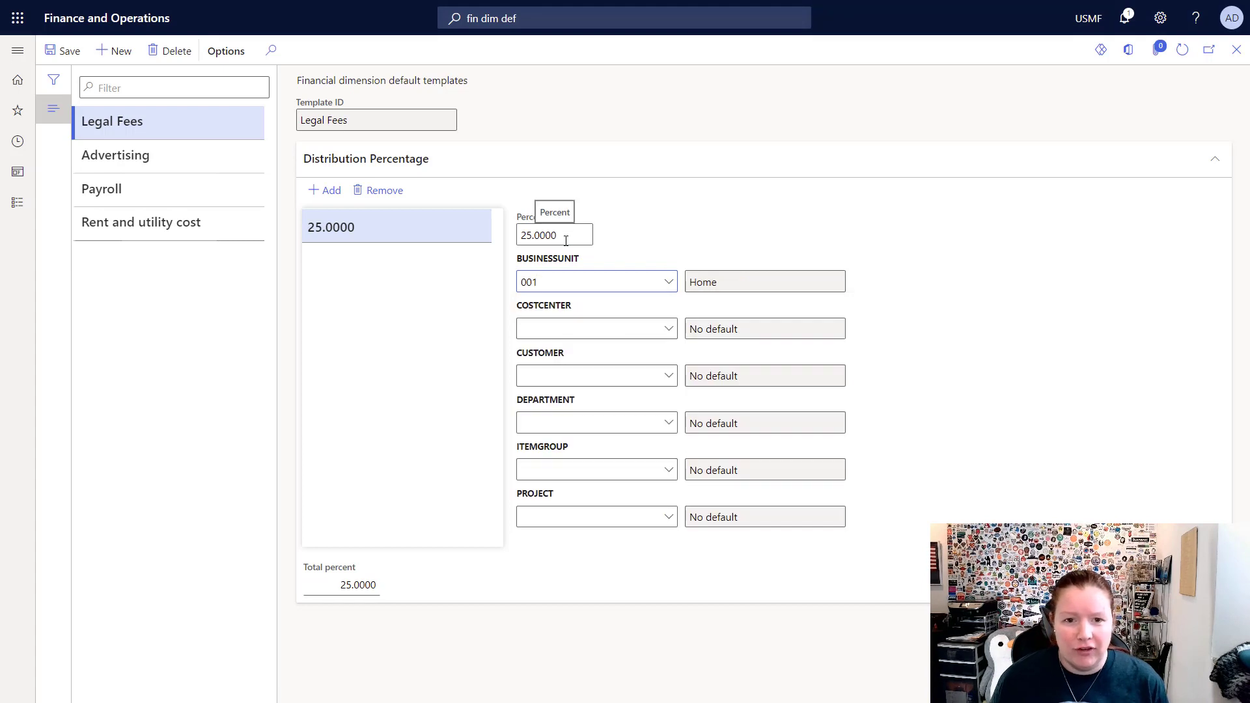
left_click(323, 190)
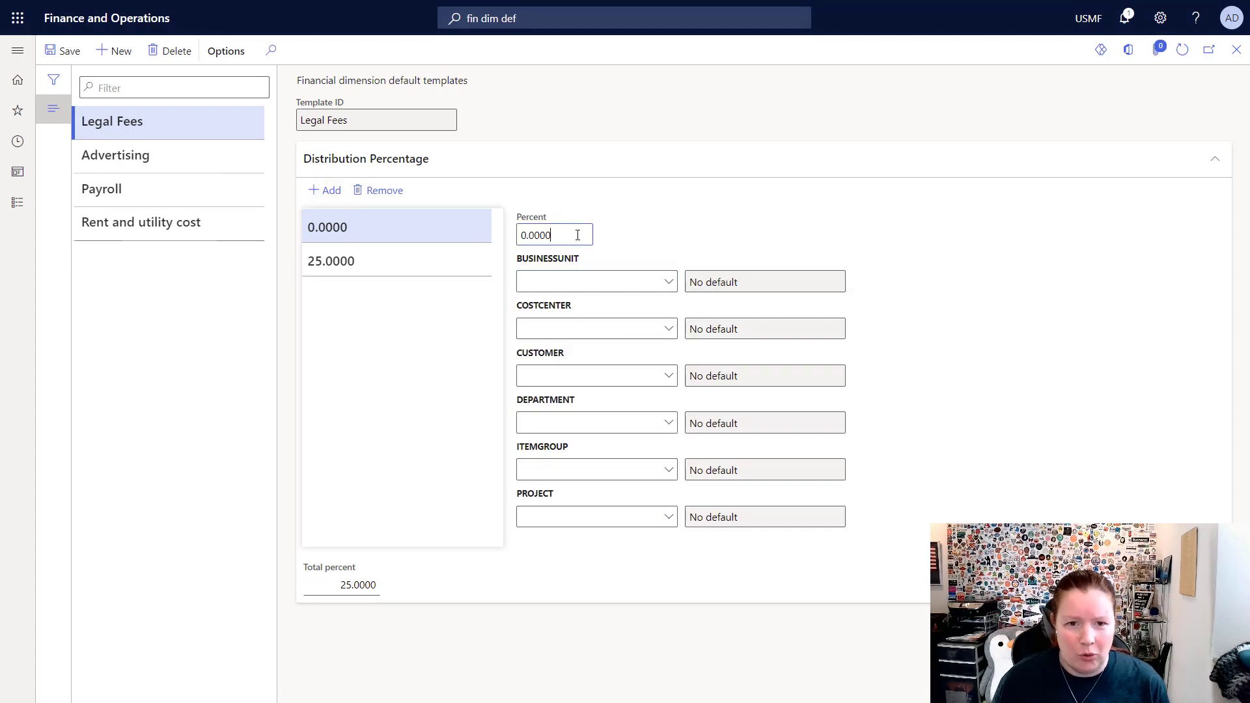
Set the second line to 25% for business unit 002 Auto
left_click(549, 237)
type("25")
key("Tab")
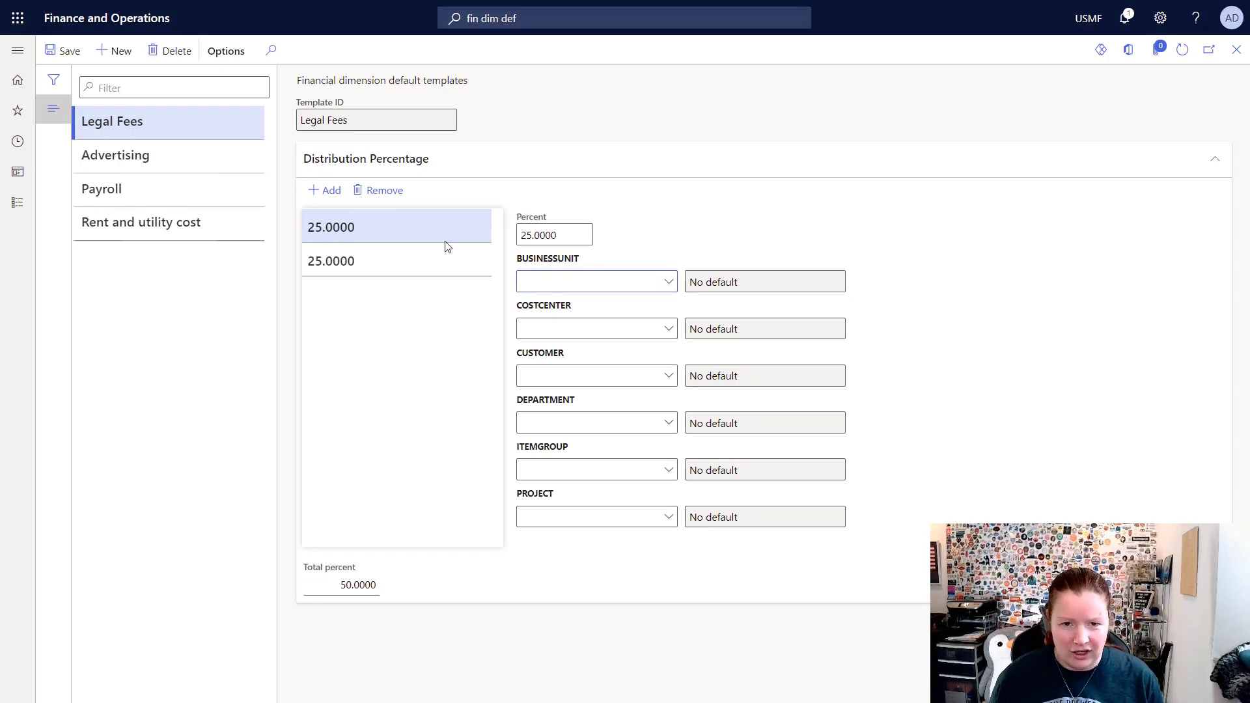
key("alt+Down")
key("Down")
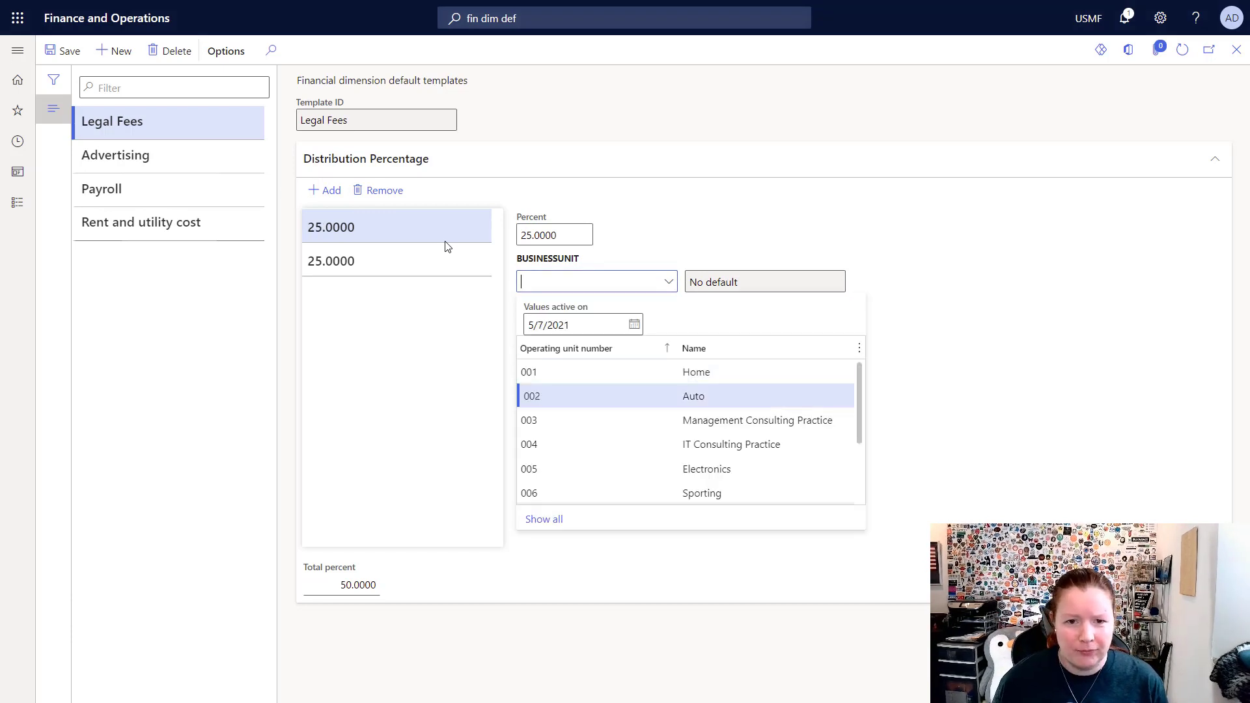
key("Return")
Add a third line with 25% for business unit 003
left_click(339, 194)
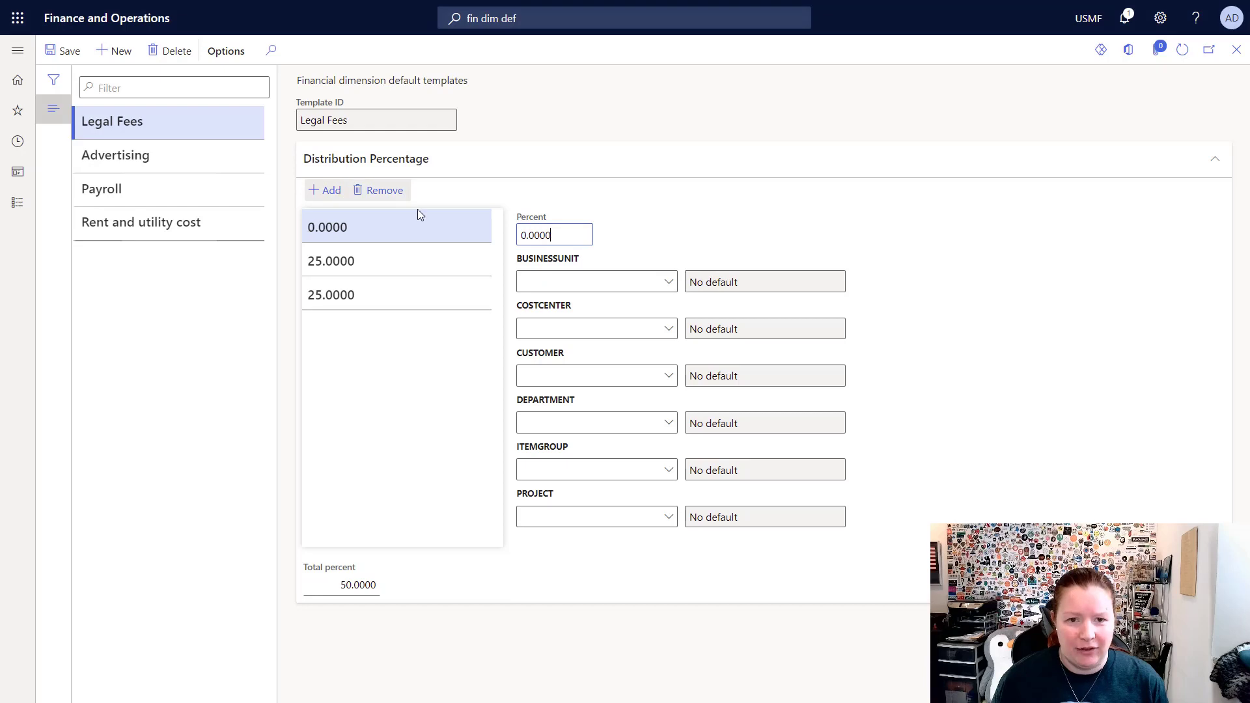
key("shift+Tab")
key("Tab")
type("25")
key("Tab")
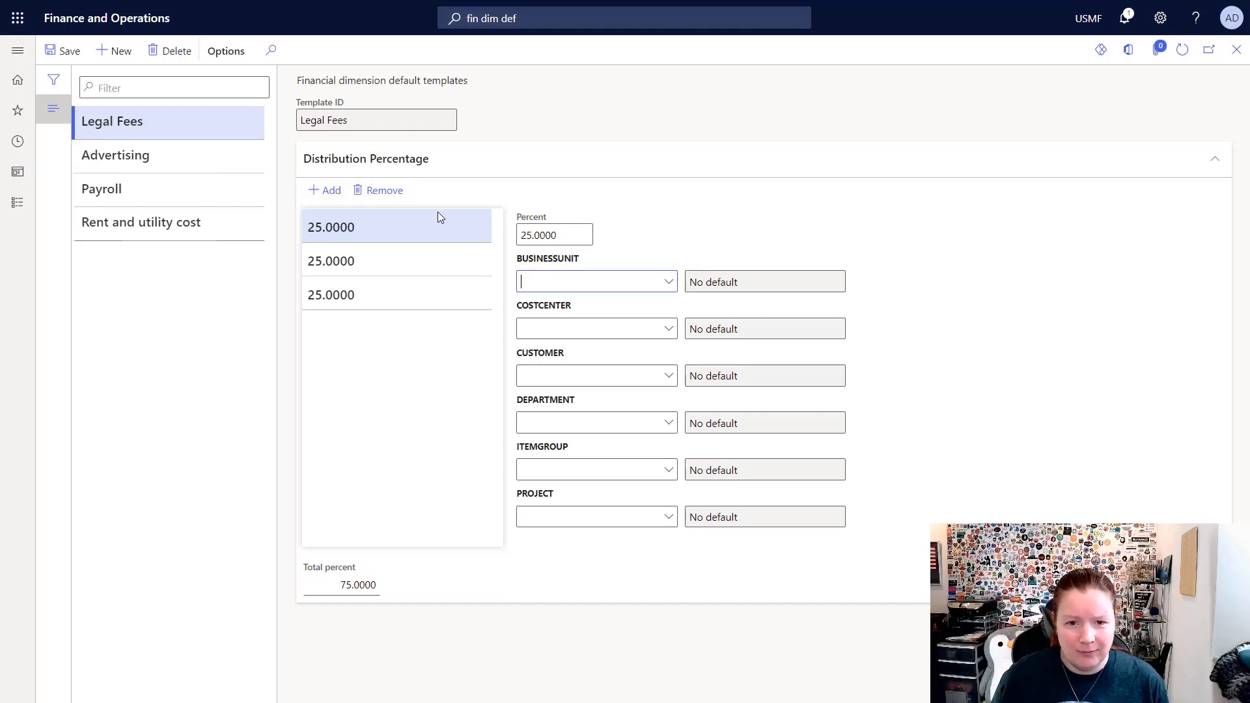
type("003")
key("Tab")
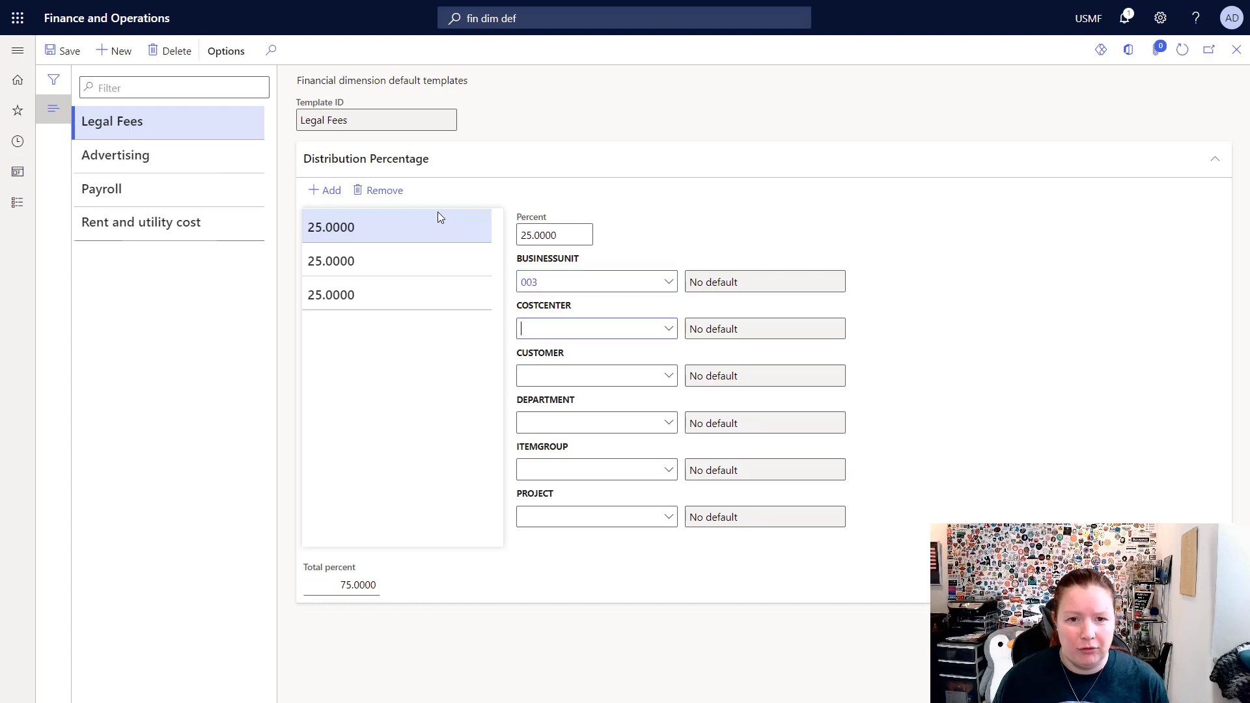
Add a fourth line with 25% for business unit 004 IT Consulting Practice
left_click(333, 198)
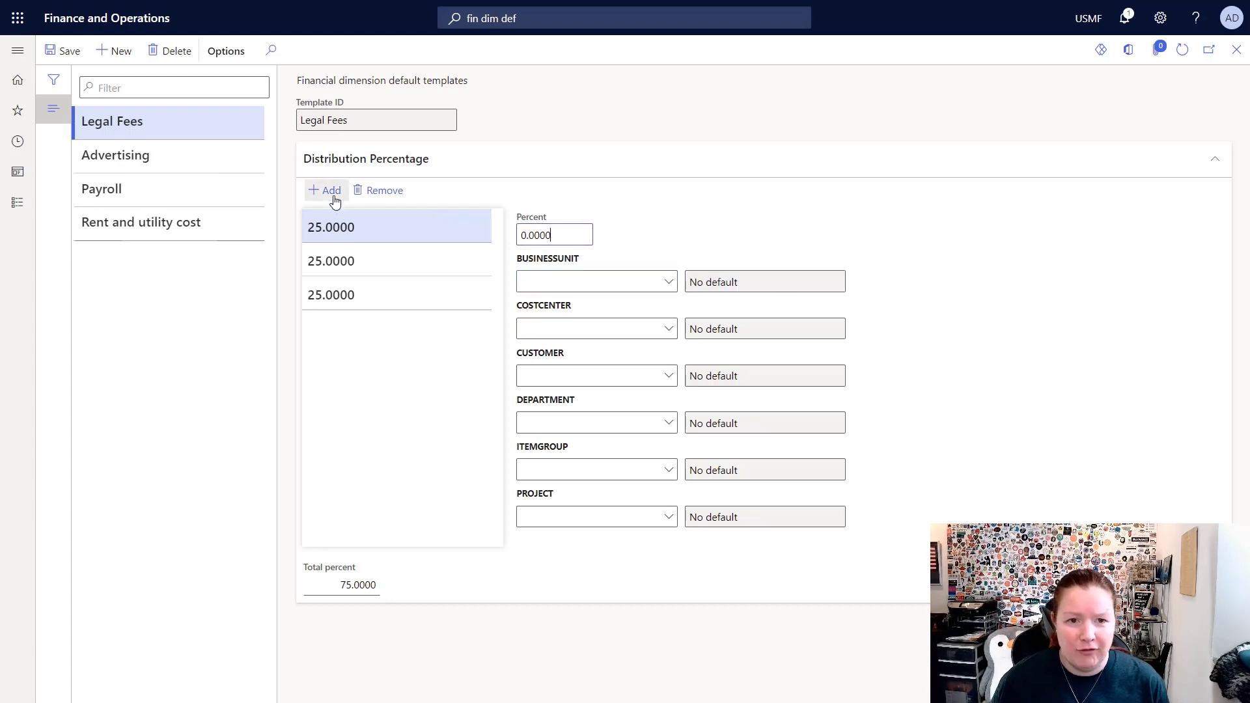
type("25")
key("Tab")
type("004")
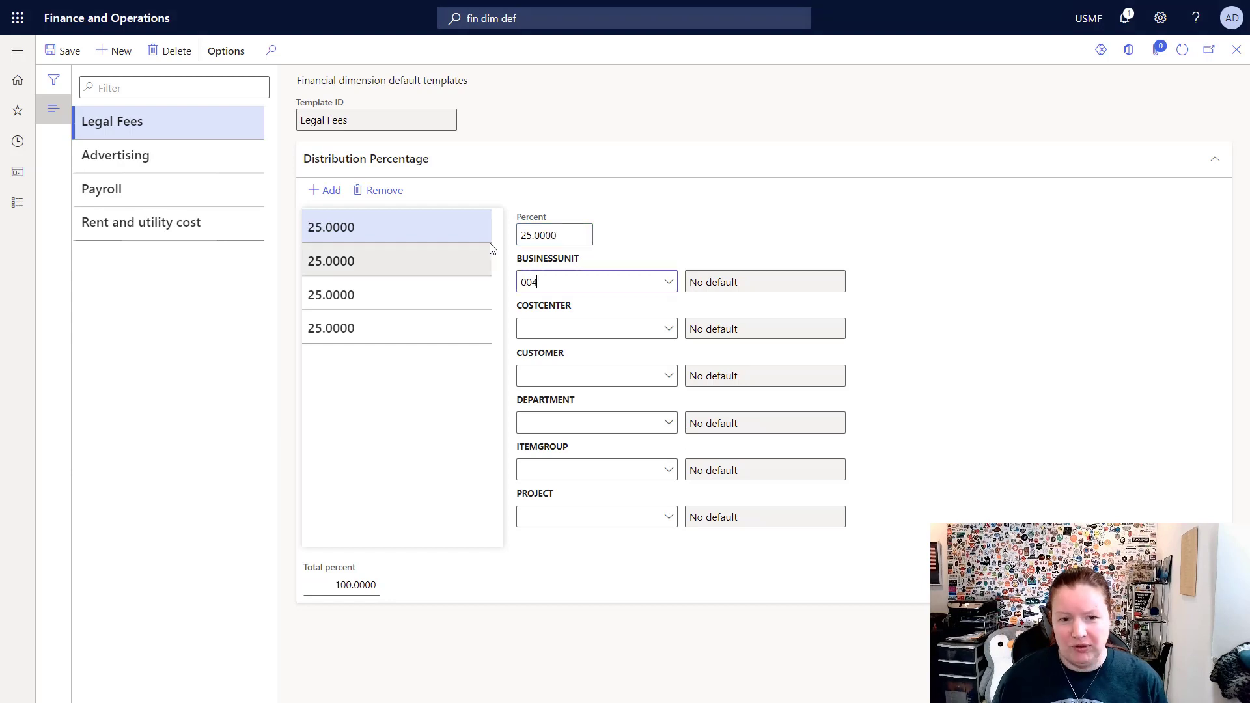
key("Tab")
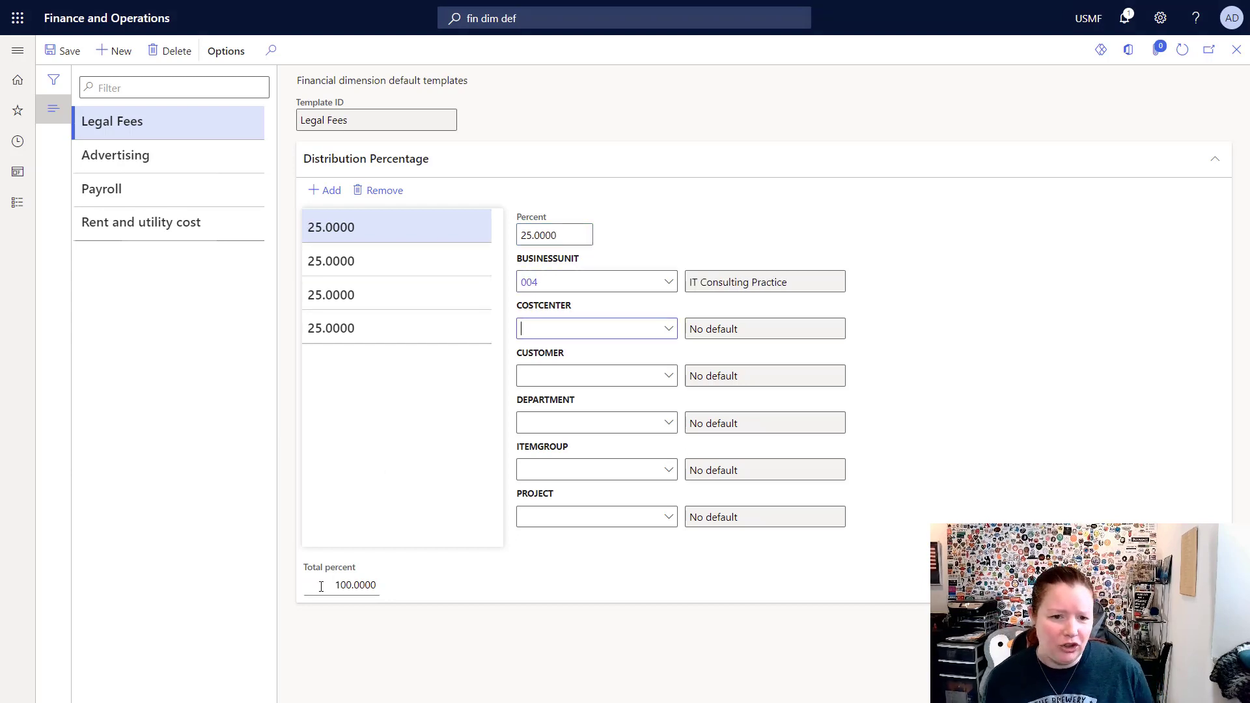